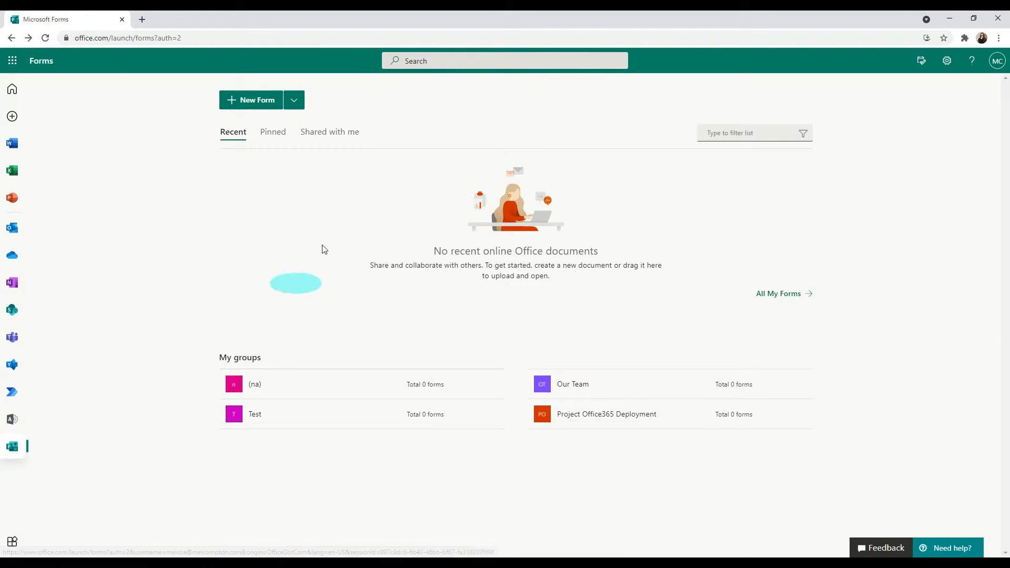
# - Create a new blank form and title it "Test 1", leaving the description empty
pyautogui.click(412, 62)
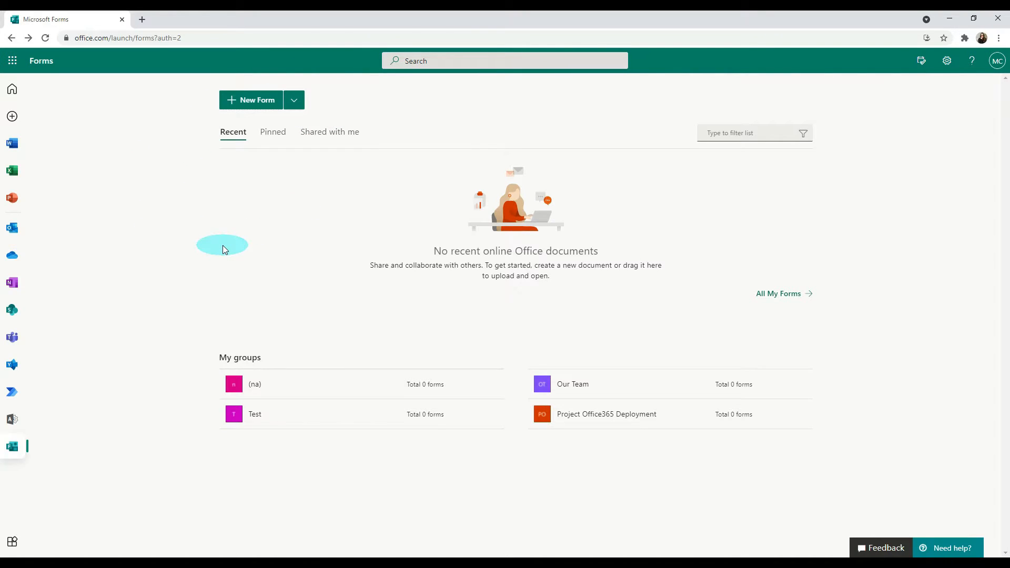
pyautogui.click(248, 103)
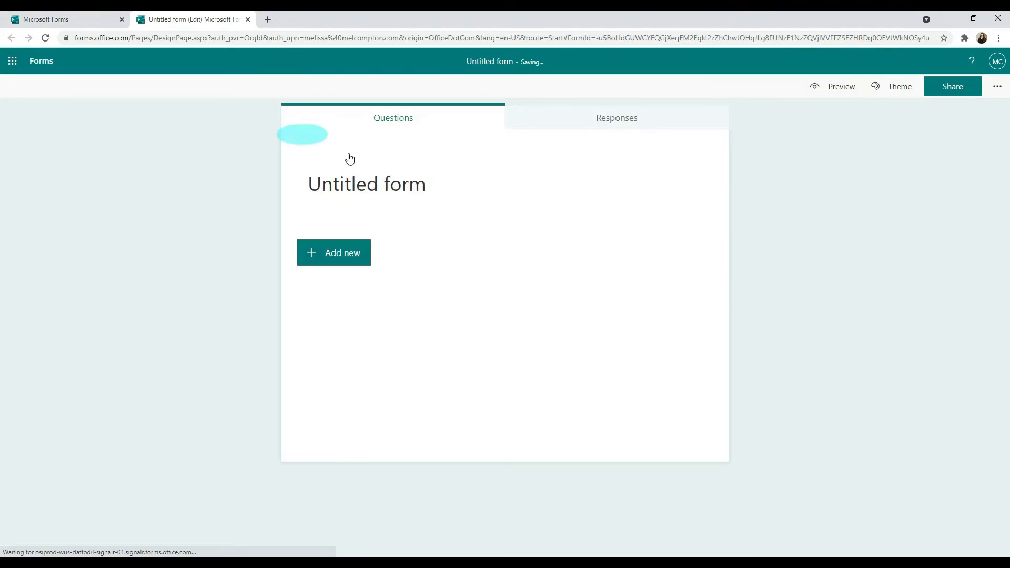
pyautogui.click(426, 190)
pyautogui.write('Test 1')
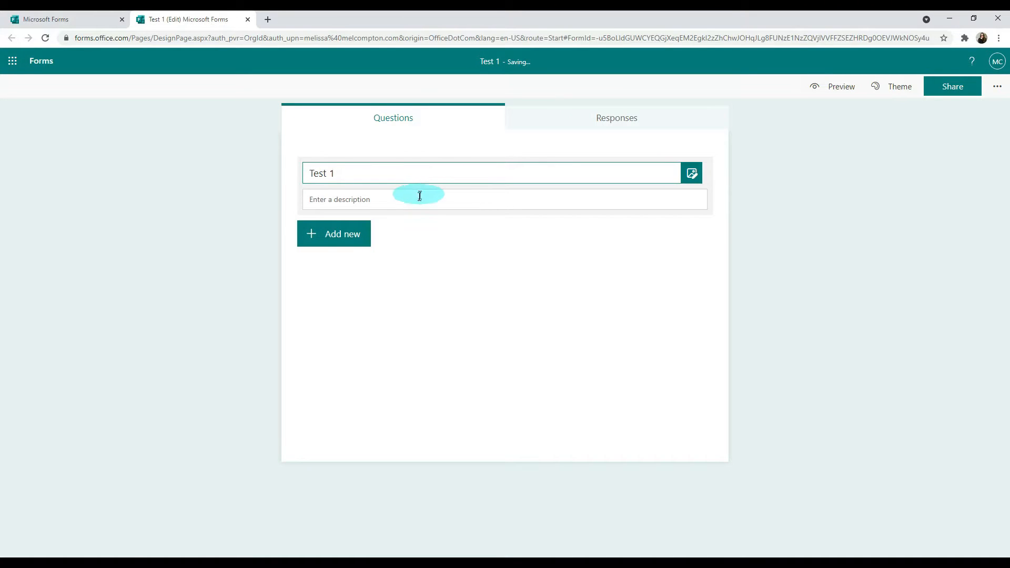
pyautogui.click(418, 199)
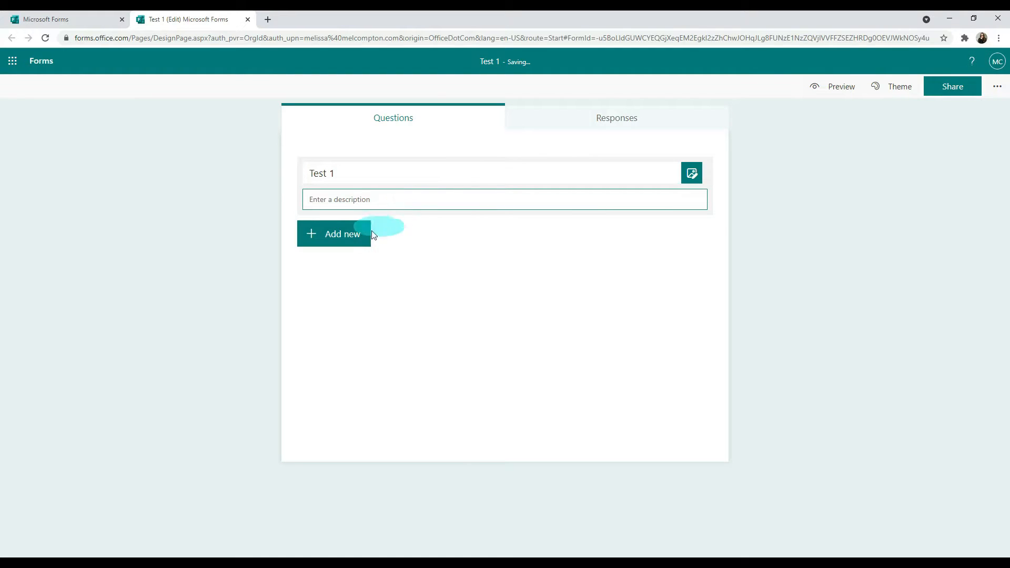
# - Add a Choice question to the form and extend it with Option 3 and Option 4
pyautogui.click(344, 237)
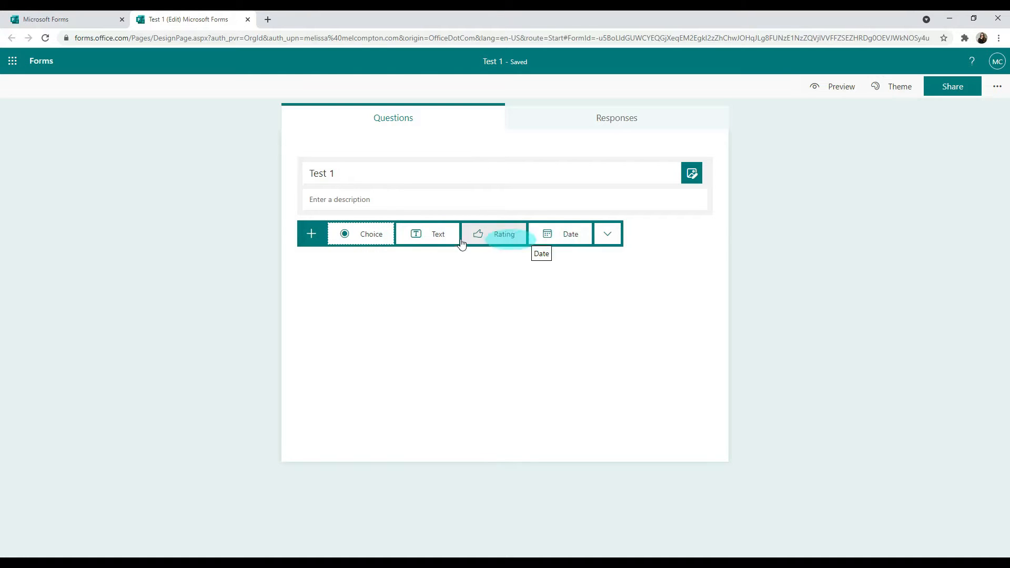
pyautogui.click(368, 242)
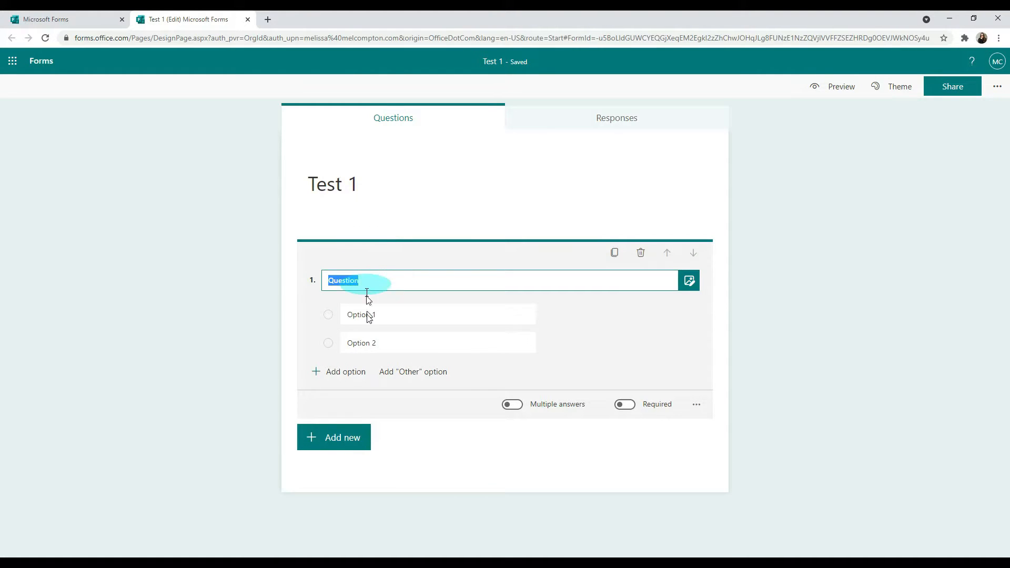
pyautogui.click(342, 372)
pyautogui.click(339, 400)
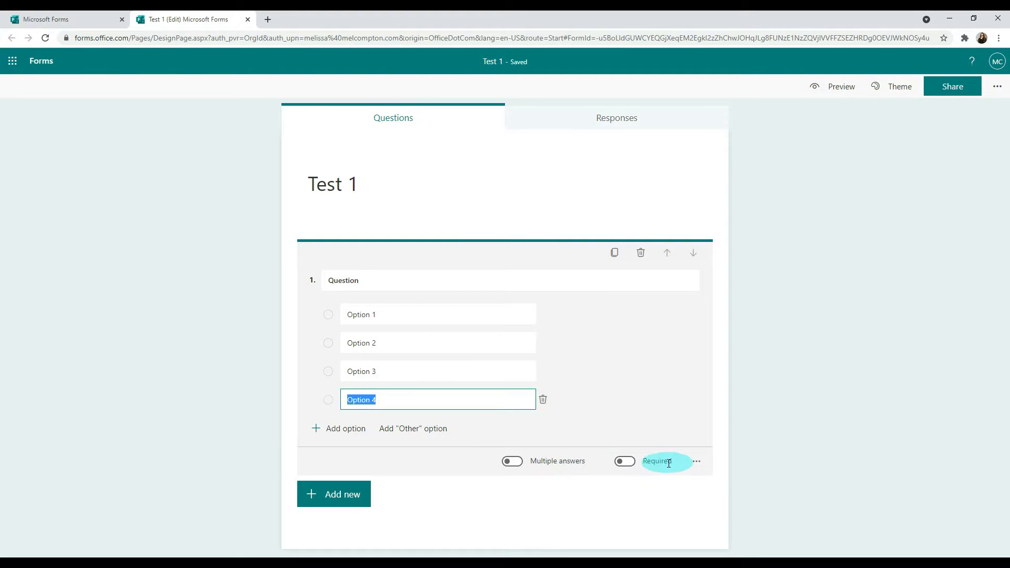
# - Try the Drop-down display for the options of question 1 and switch it off again
pyautogui.click(698, 465)
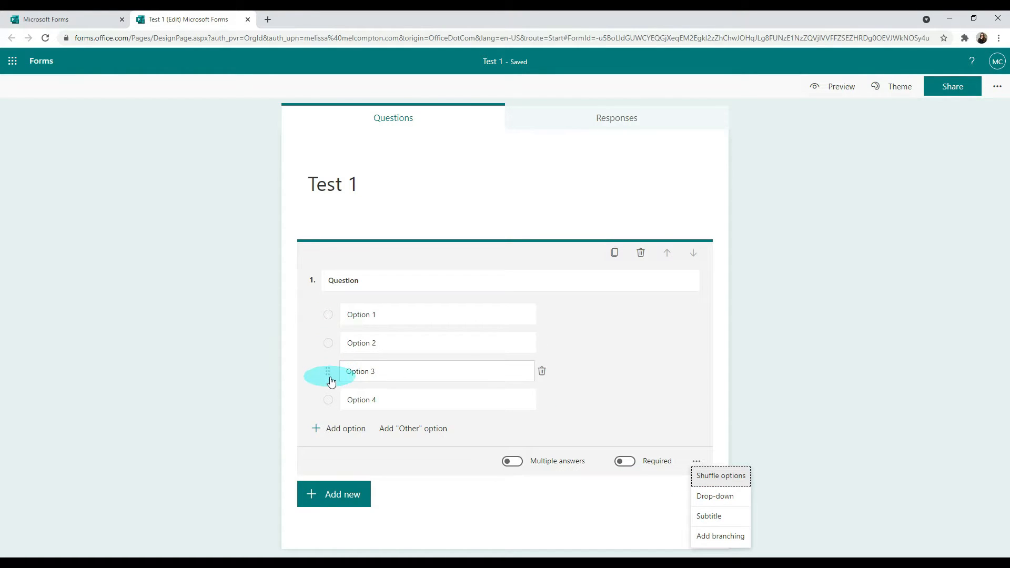
pyautogui.click(723, 499)
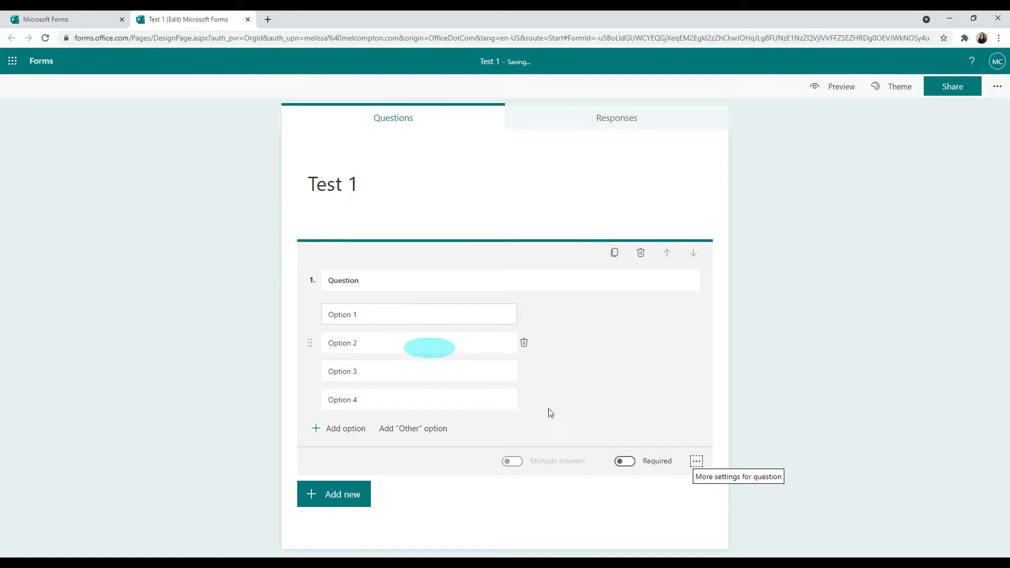
pyautogui.click(696, 463)
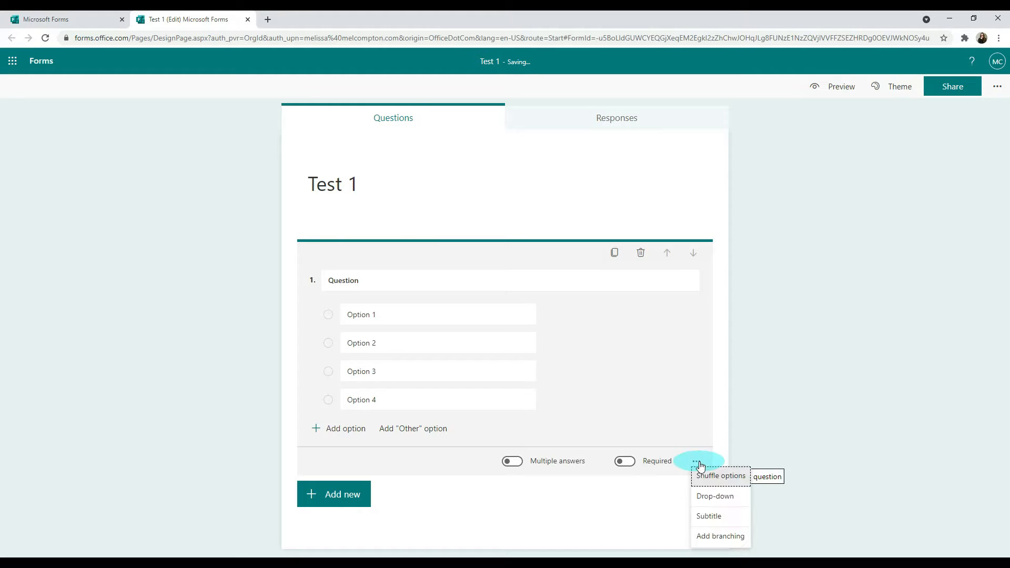
# - Add a subtitle field to question 1 and remove it again
pyautogui.click(710, 518)
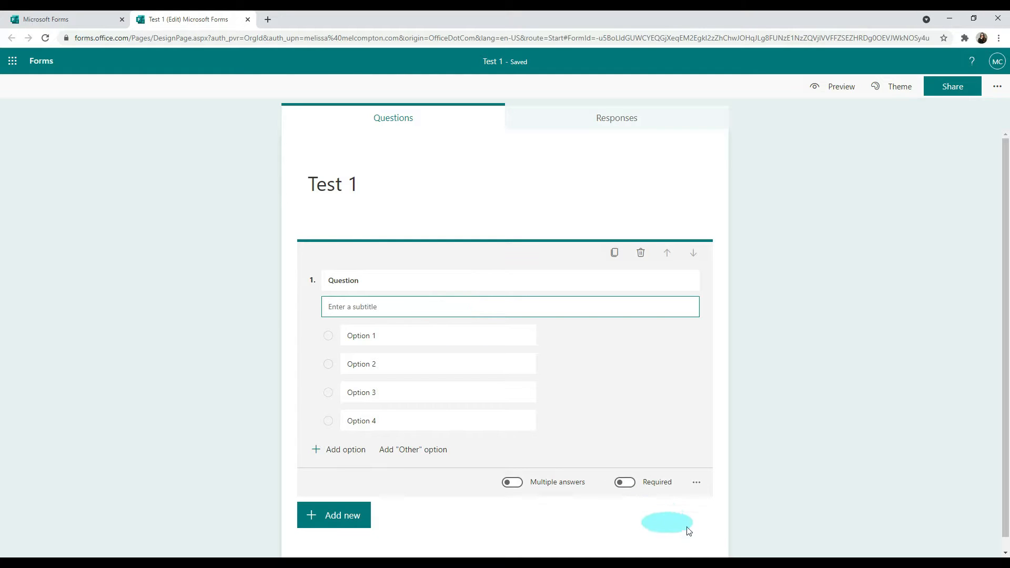
pyautogui.click(696, 482)
pyautogui.click(709, 524)
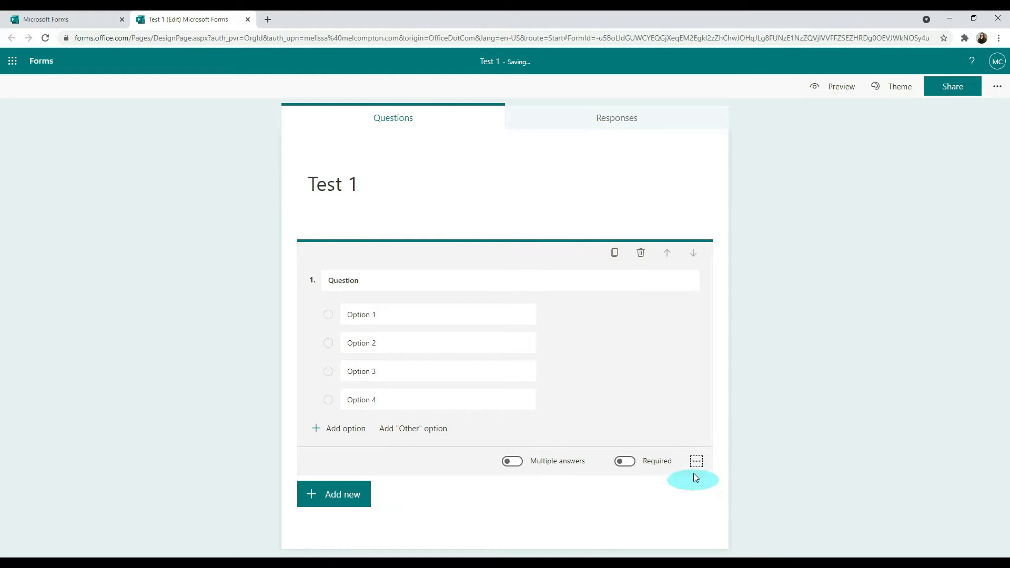
# - Examine the branching options of question 1, including the Go to choices for Option 1, and return to the form
pyautogui.click(696, 461)
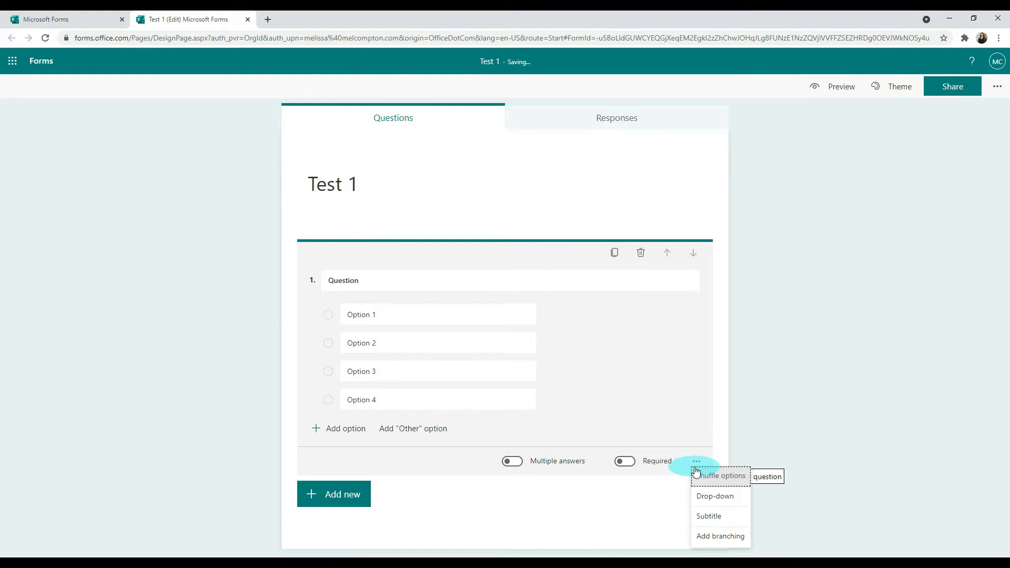
pyautogui.click(709, 538)
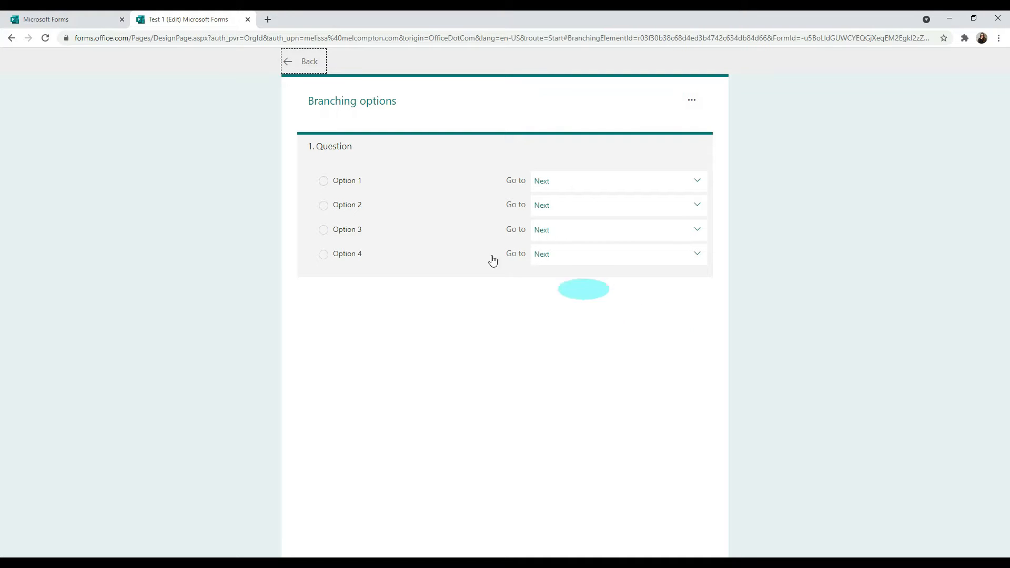
pyautogui.click(622, 189)
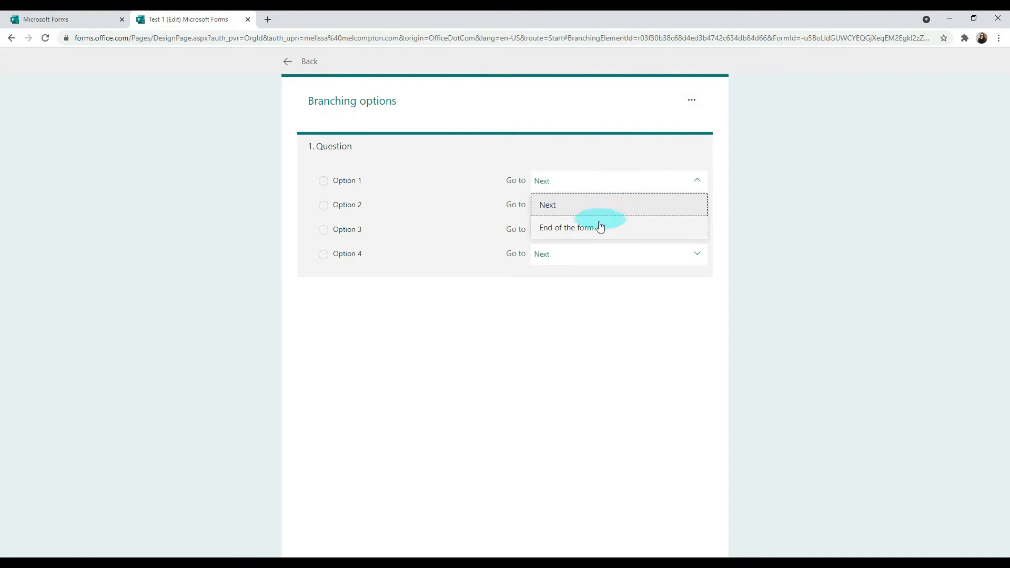
pyautogui.click(597, 190)
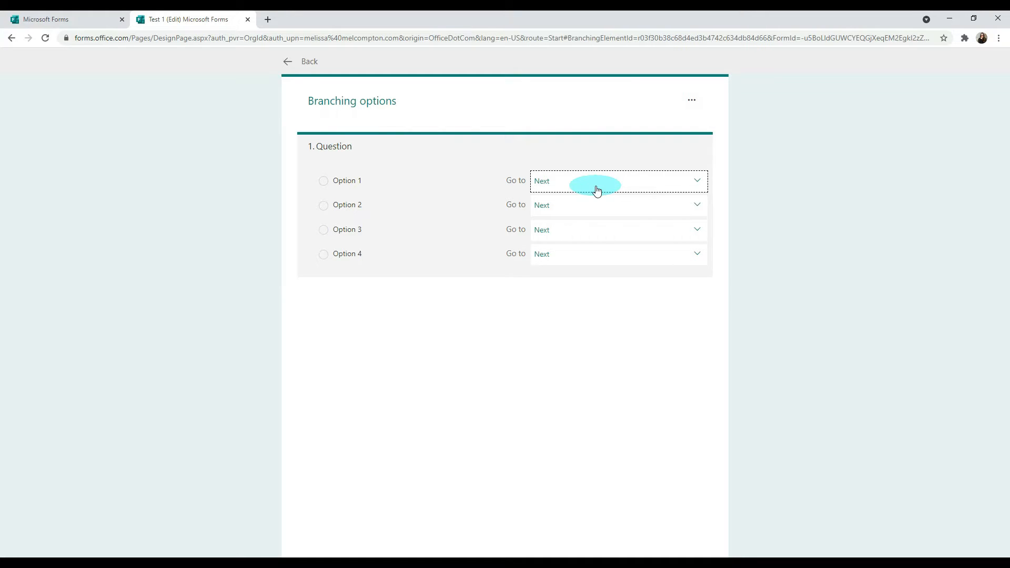
pyautogui.click(310, 61)
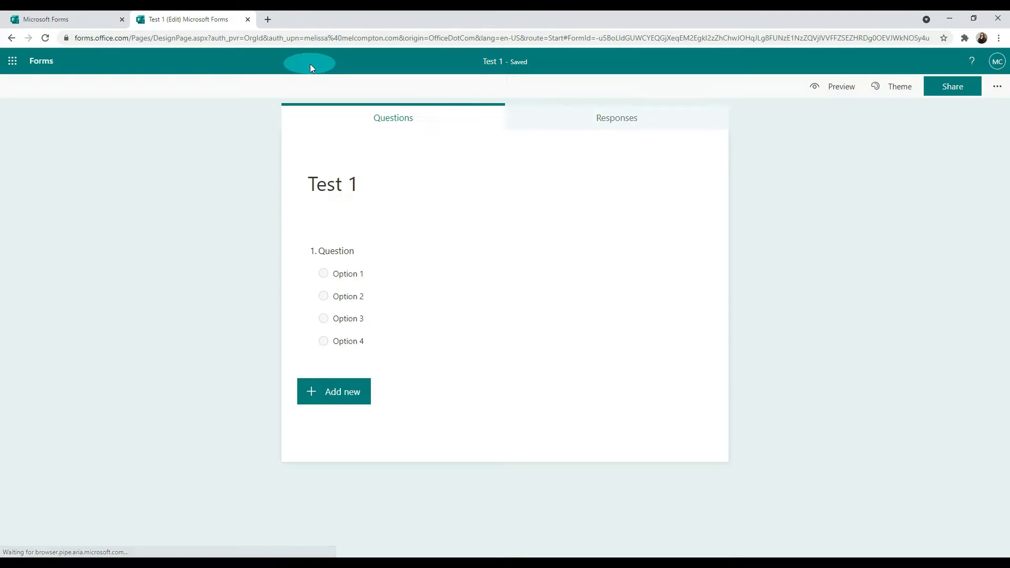
# - Add a Text question as question 2 and enable Long answer for it
pyautogui.click(410, 406)
pyautogui.click(350, 394)
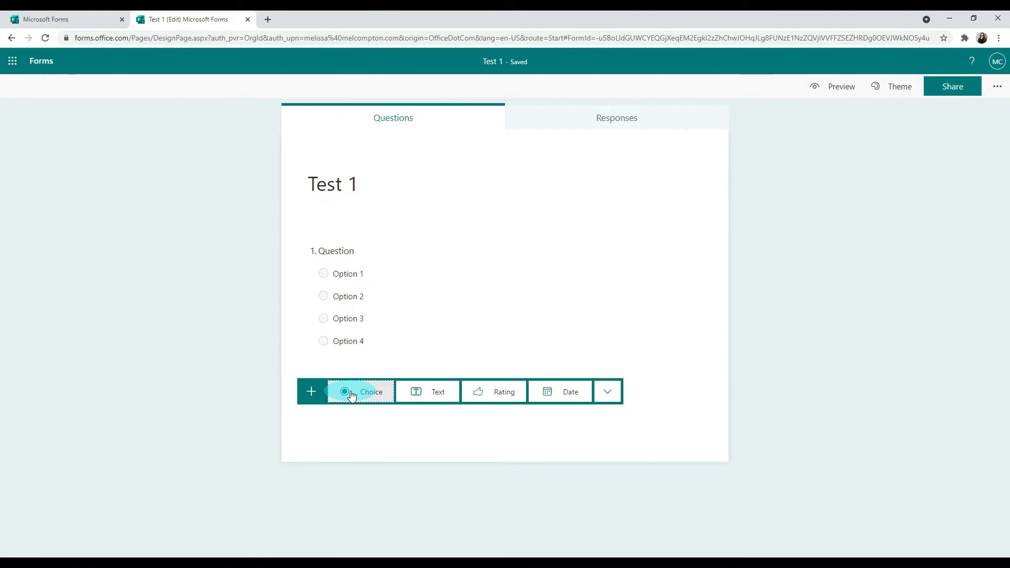
pyautogui.click(428, 398)
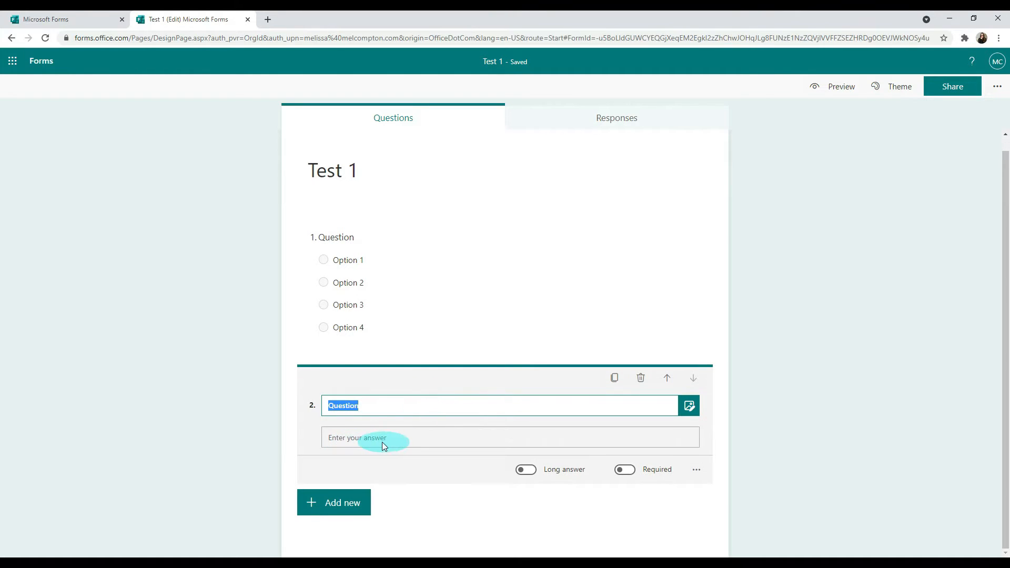
pyautogui.click(531, 474)
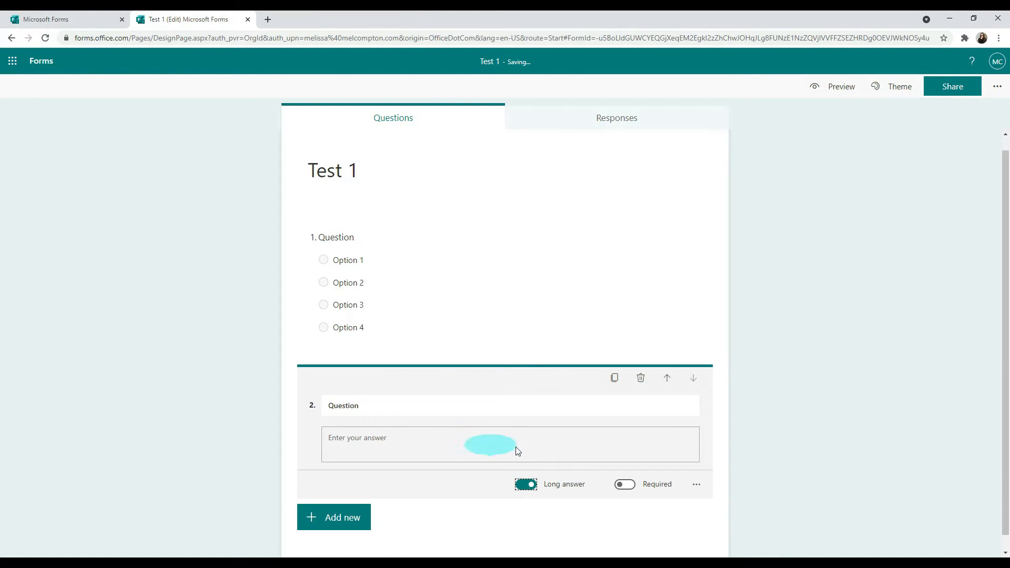
# - Restrict the answer of question 2 to numbers greater than or equal to 10
pyautogui.click(696, 487)
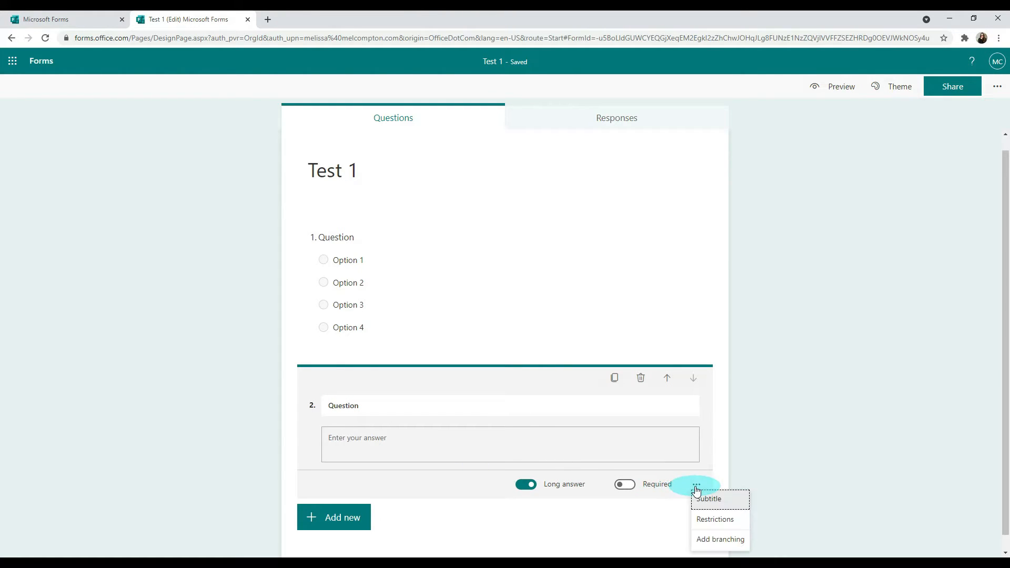
pyautogui.click(715, 526)
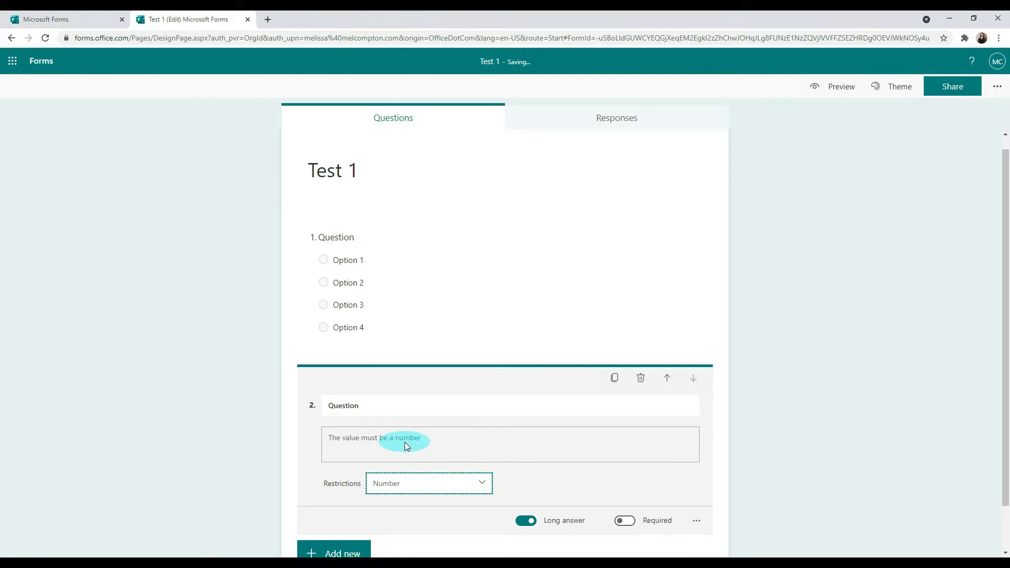
pyautogui.click(480, 484)
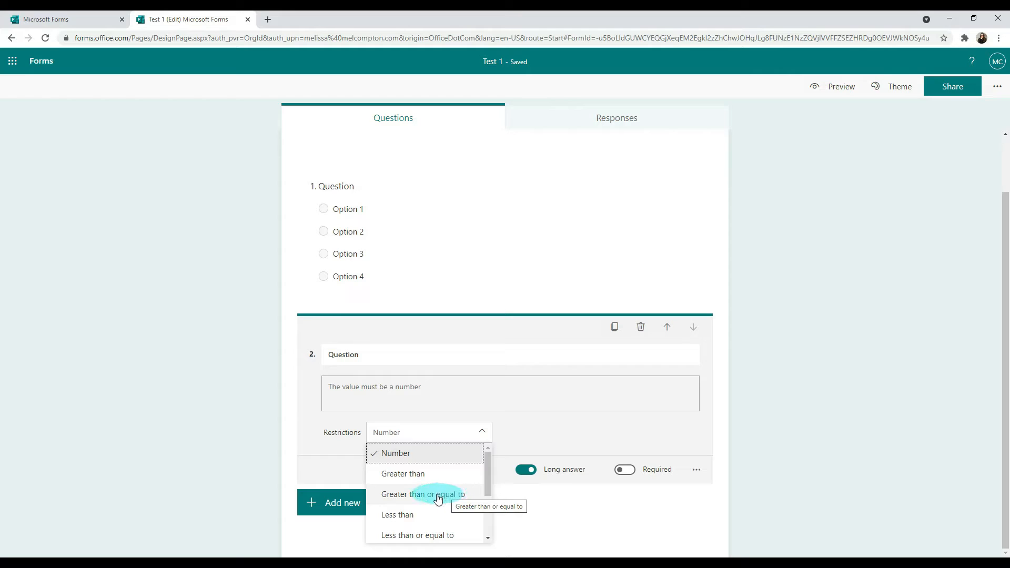
pyautogui.click(438, 494)
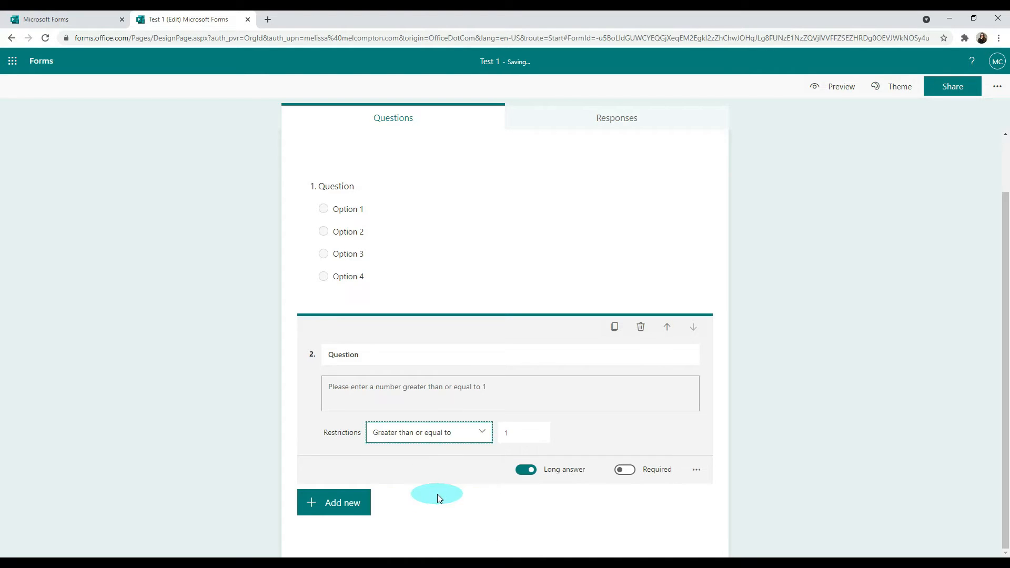
pyautogui.doubleClick(515, 435)
pyautogui.write('10')
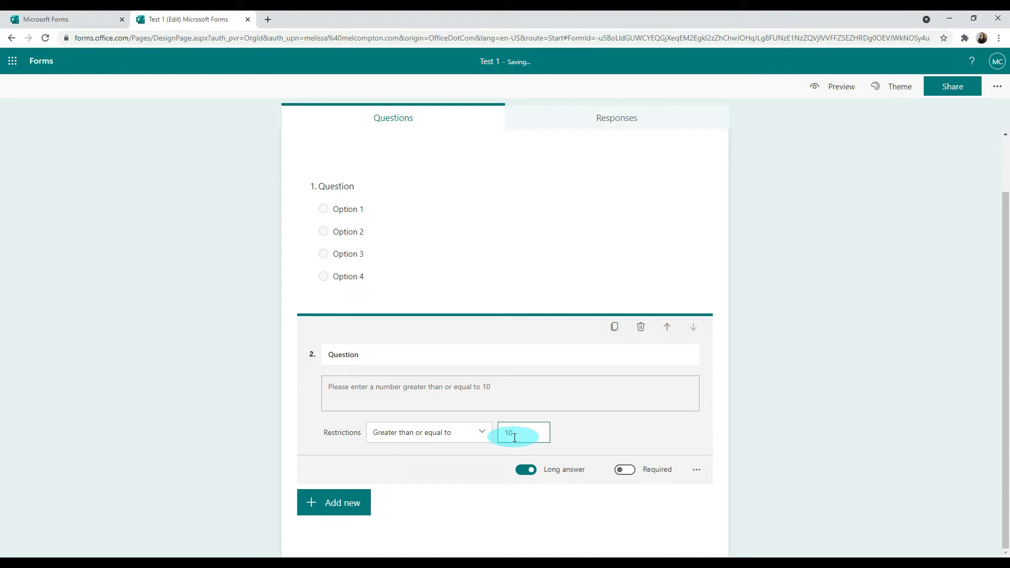
pyautogui.press('Tab')
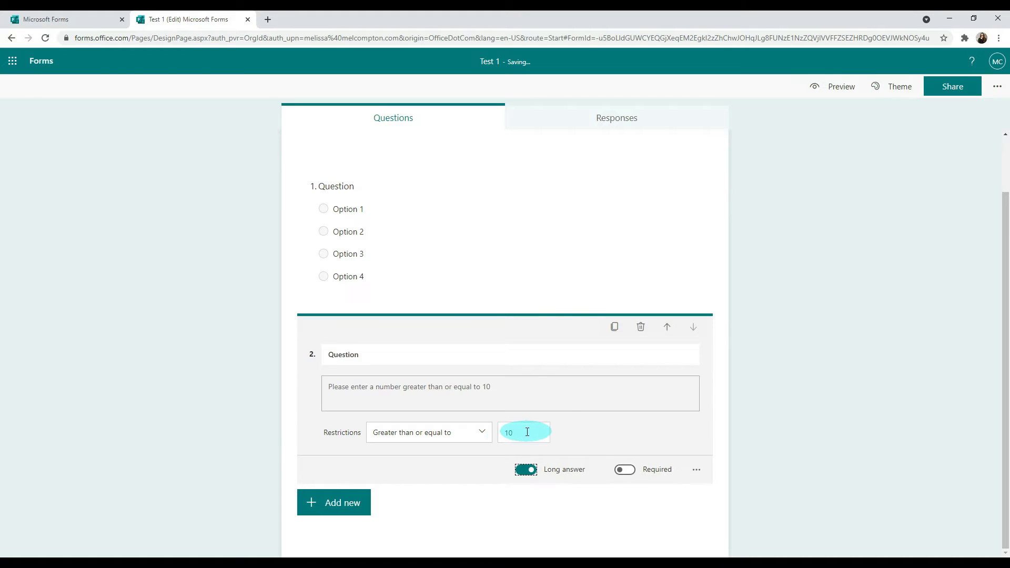
# - Add a Rating question as question 3 and keep its number of levels at 5
pyautogui.click(334, 508)
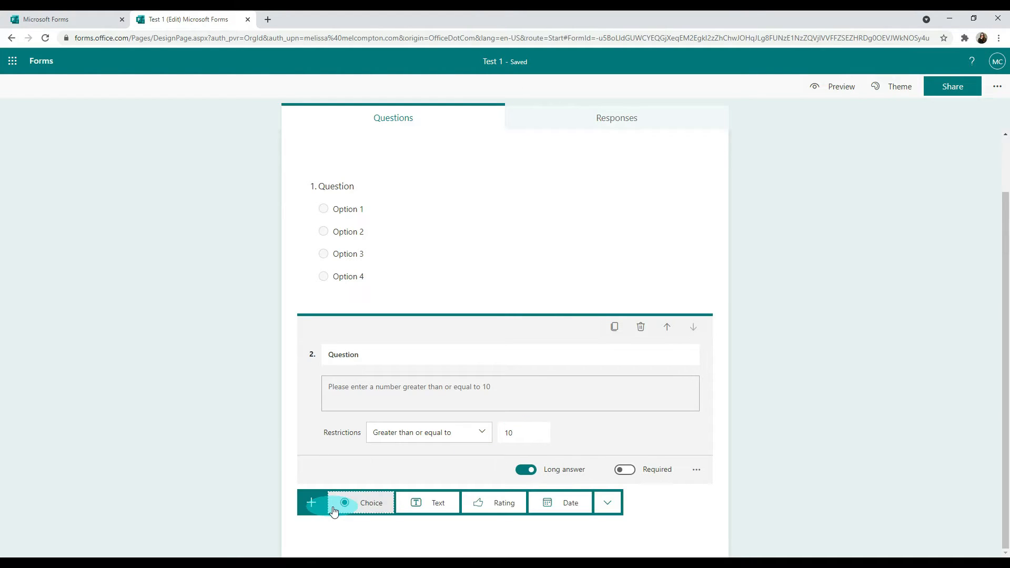
pyautogui.click(501, 502)
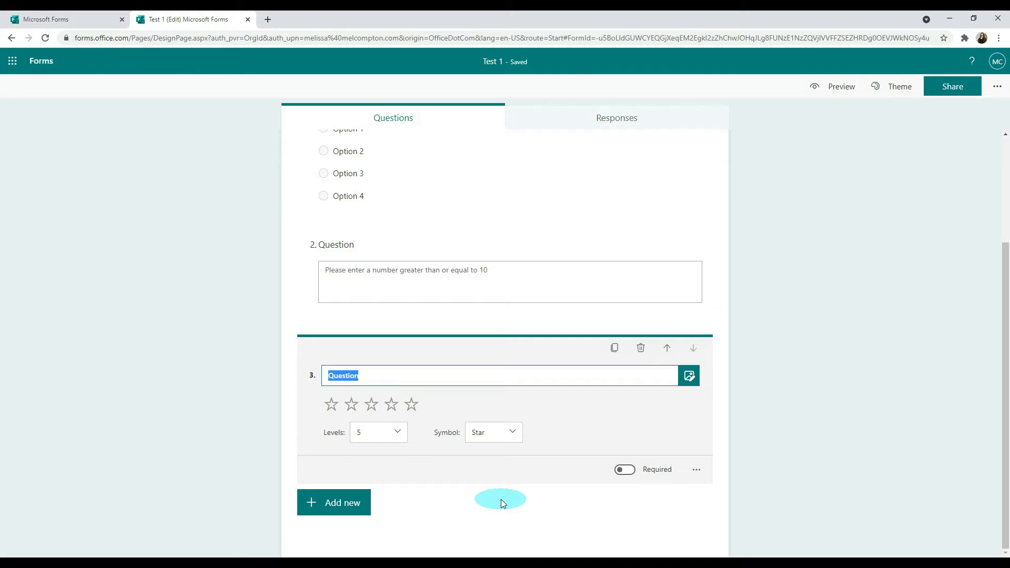
pyautogui.click(395, 431)
pyautogui.scroll(-1, 406, 498)
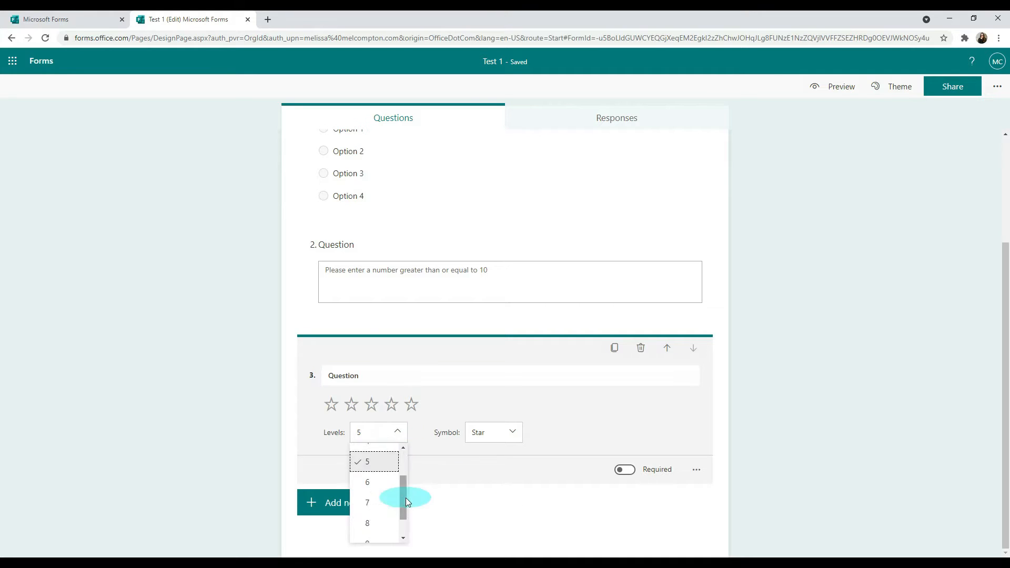
pyautogui.scroll(-1, 401, 500)
pyautogui.scroll(2, 390, 501)
pyautogui.click(373, 511)
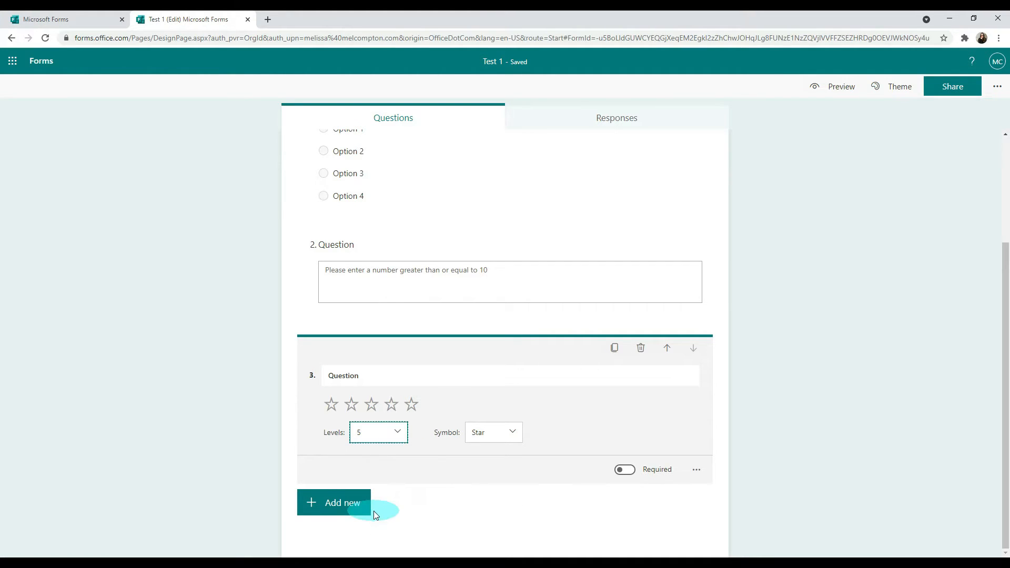
# - Try Number as the rating symbol of question 3 and switch back to Star
pyautogui.click(514, 433)
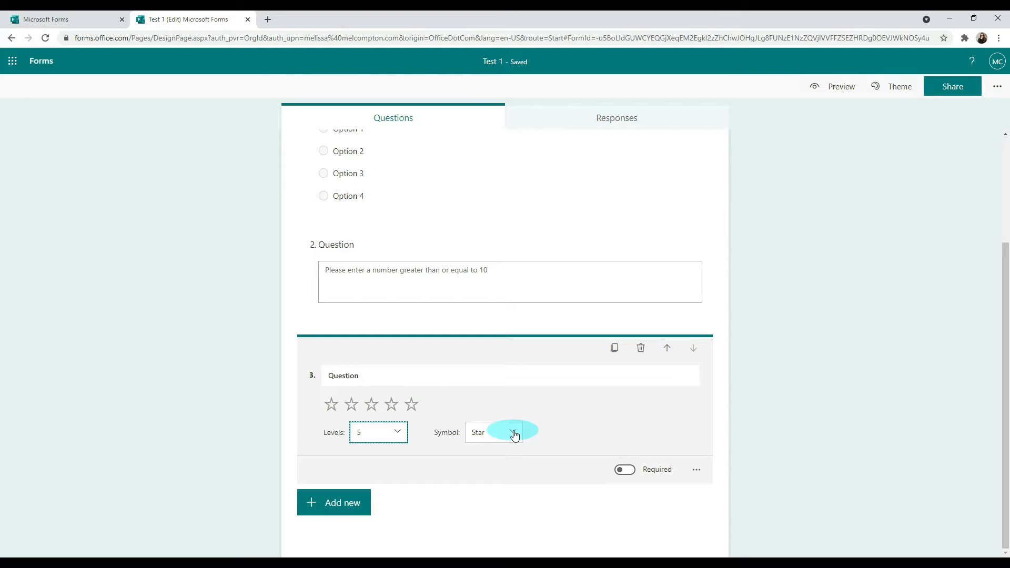
pyautogui.click(499, 453)
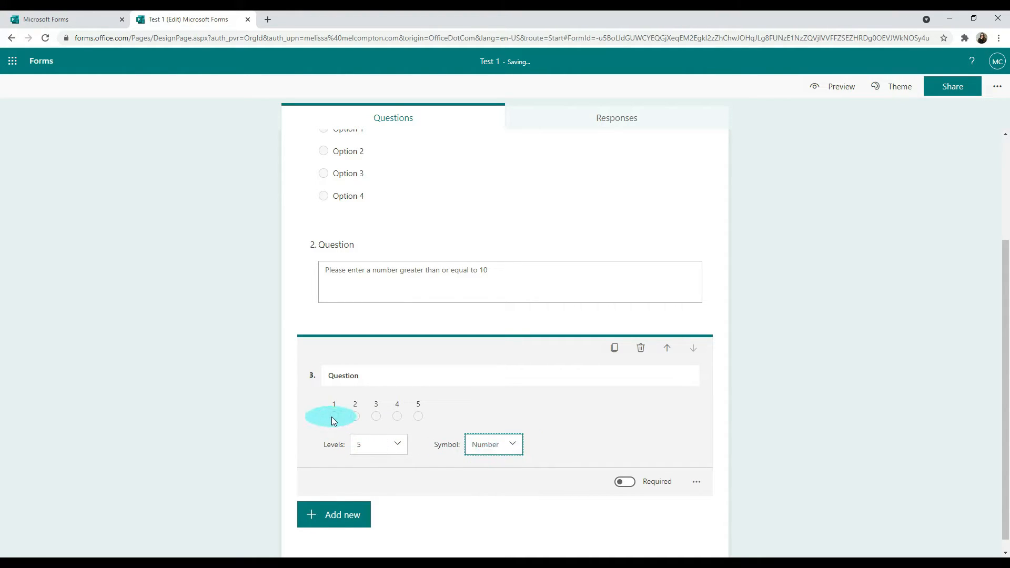
pyautogui.click(513, 444)
pyautogui.click(502, 487)
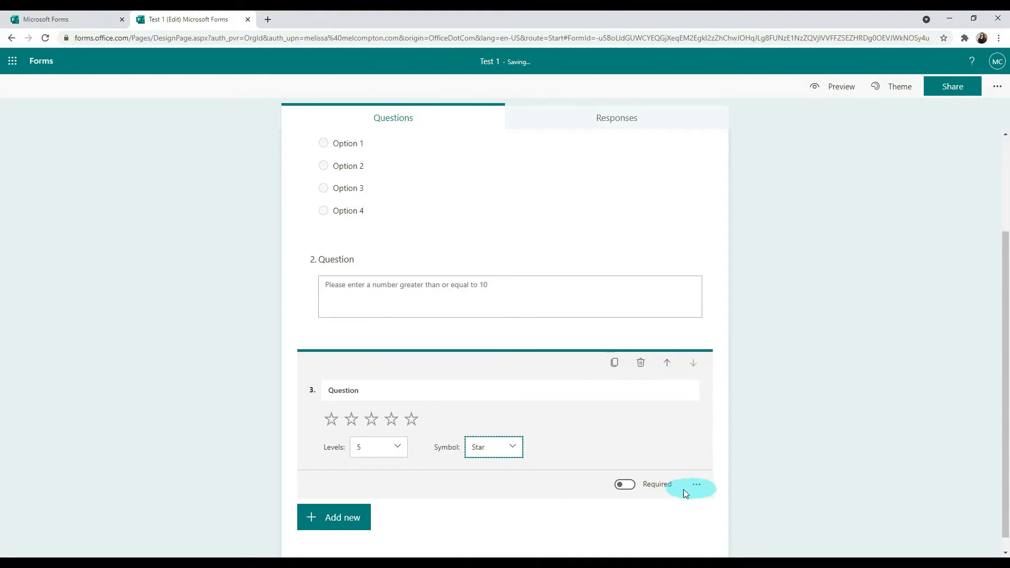
# - Add label fields for the 1 Star and 5 Stars ends of the rating in question 3
pyautogui.click(697, 485)
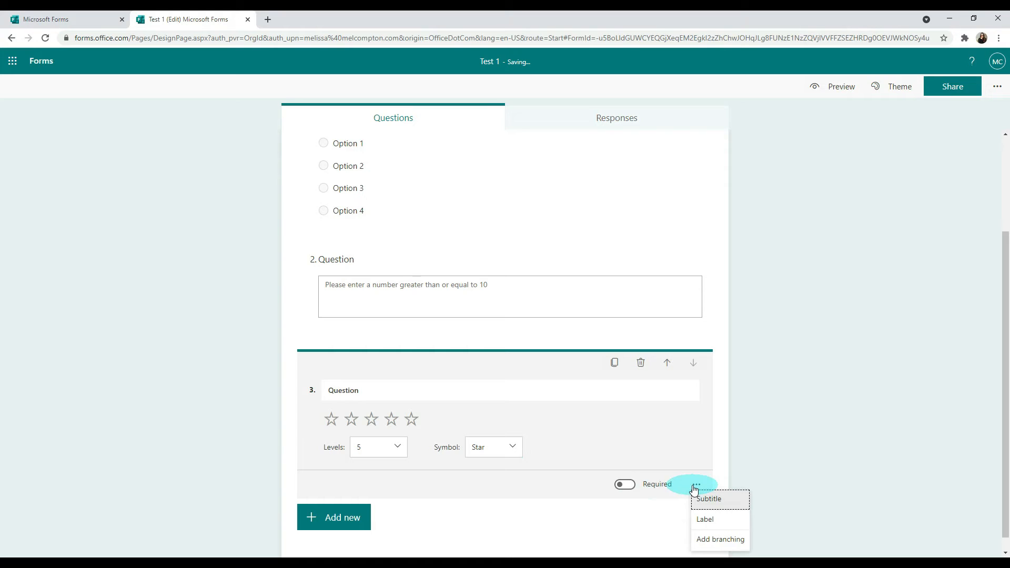
pyautogui.click(704, 520)
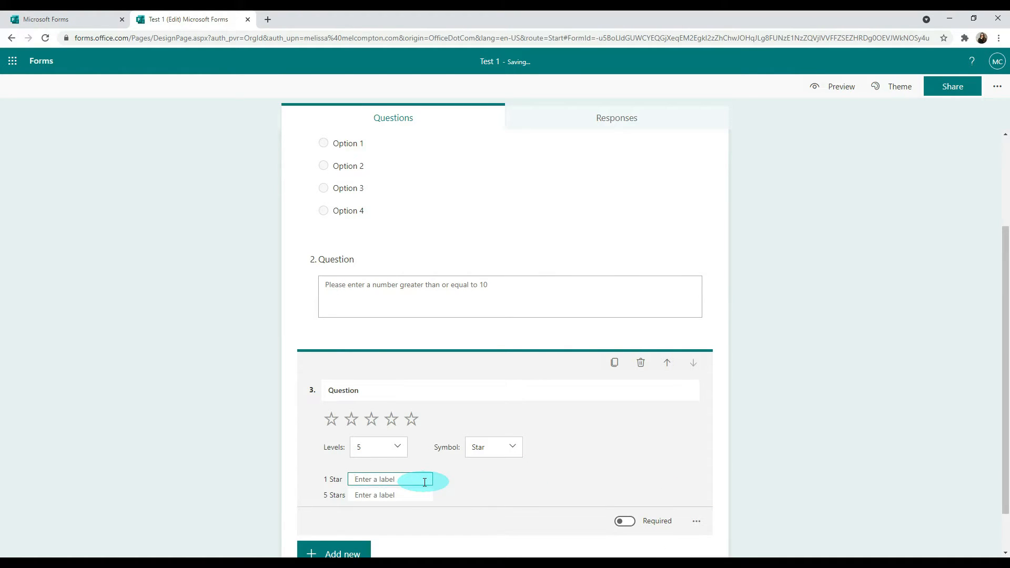
# - Label the 1 Star end of question 3 "We are not good" and the 5 Stars end "We are awesome"
pyautogui.write('We are not good')
pyautogui.click(421, 498)
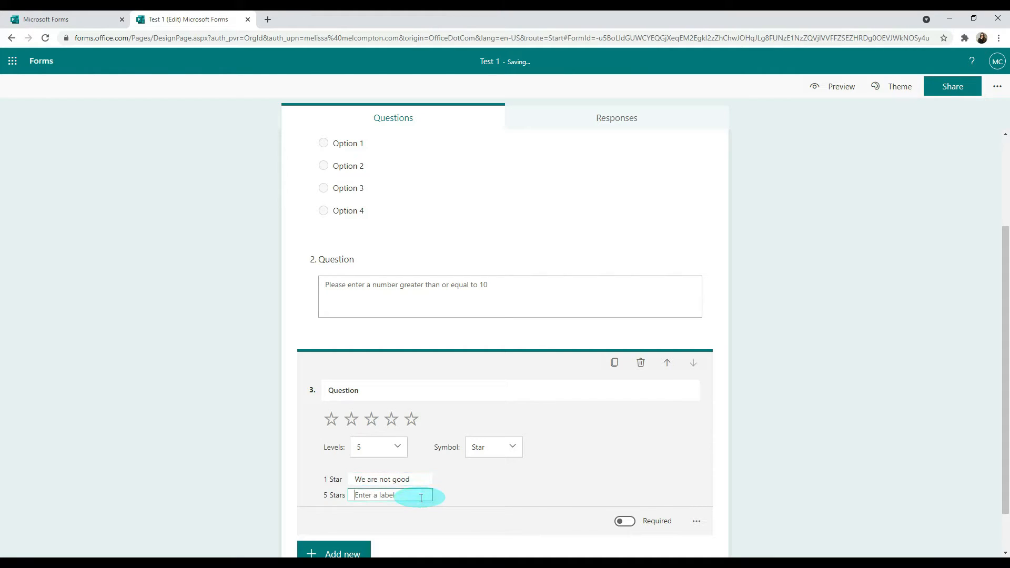
pyautogui.write('We are awesome')
pyautogui.press('Tab')
# - Add a Date question as question 4
pyautogui.scroll(-1, 520, 479)
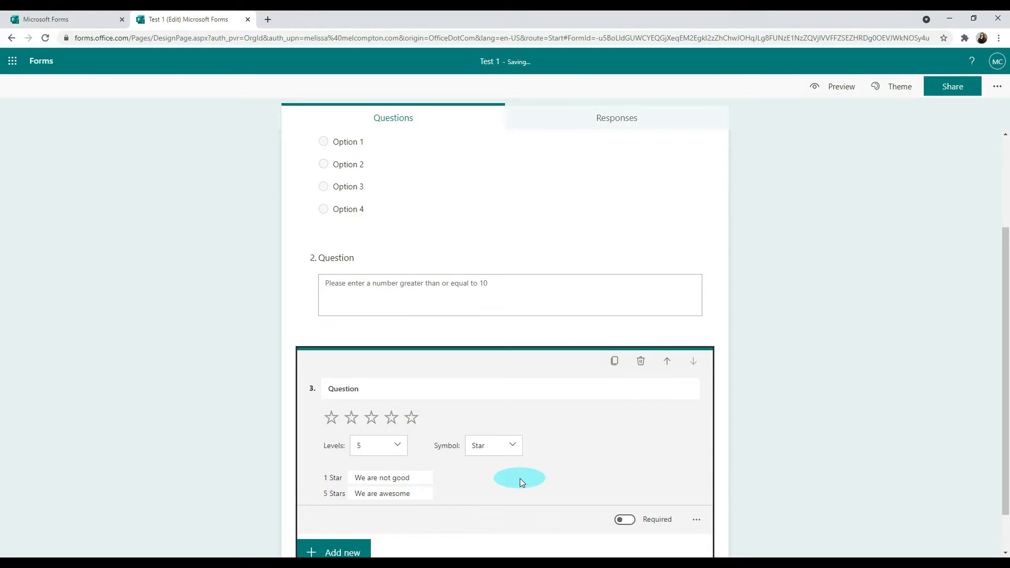
pyautogui.click(343, 509)
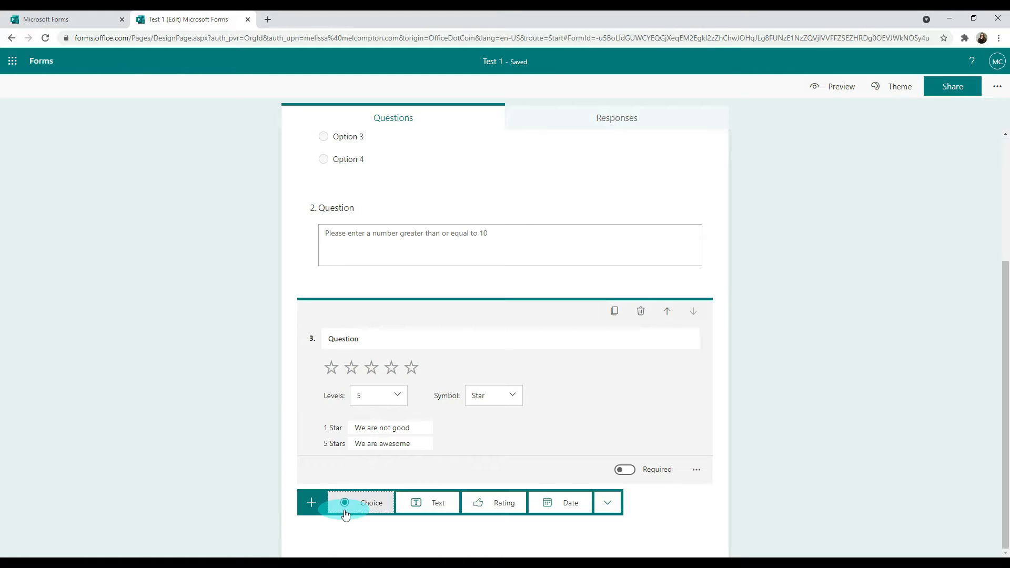
pyautogui.click(558, 505)
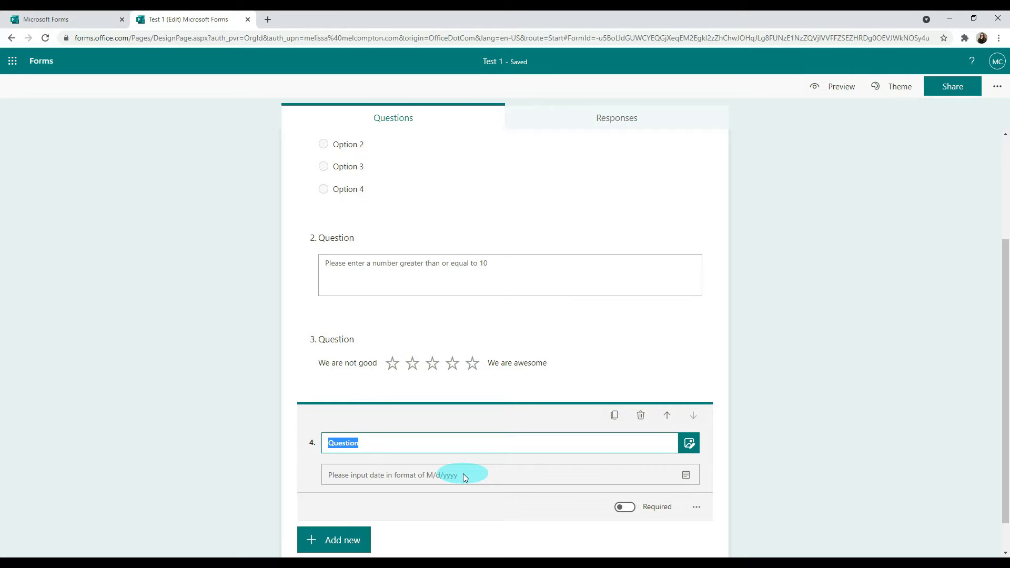
# - Add a Ranking question as question 5
pyautogui.click(313, 541)
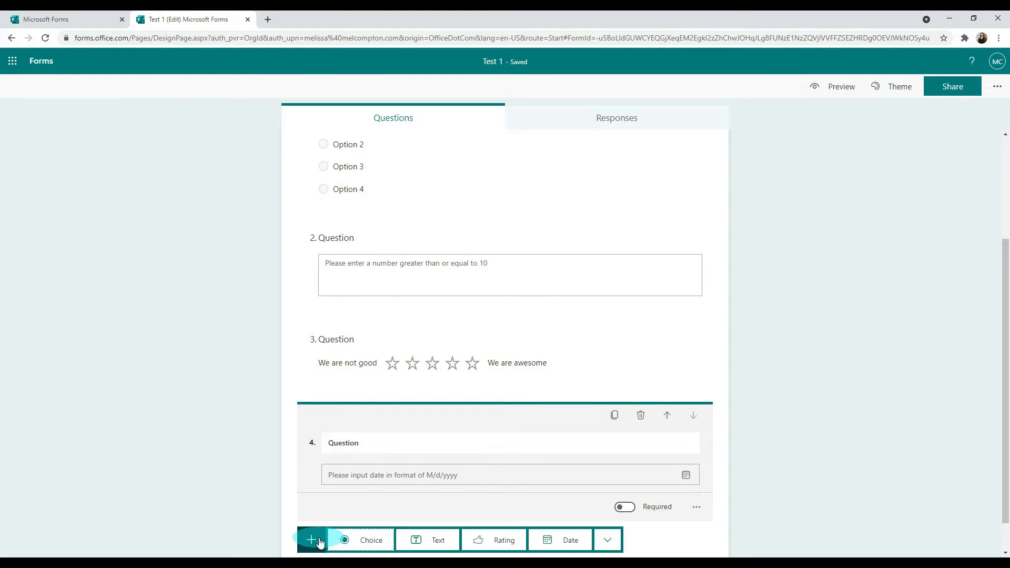
pyautogui.click(606, 542)
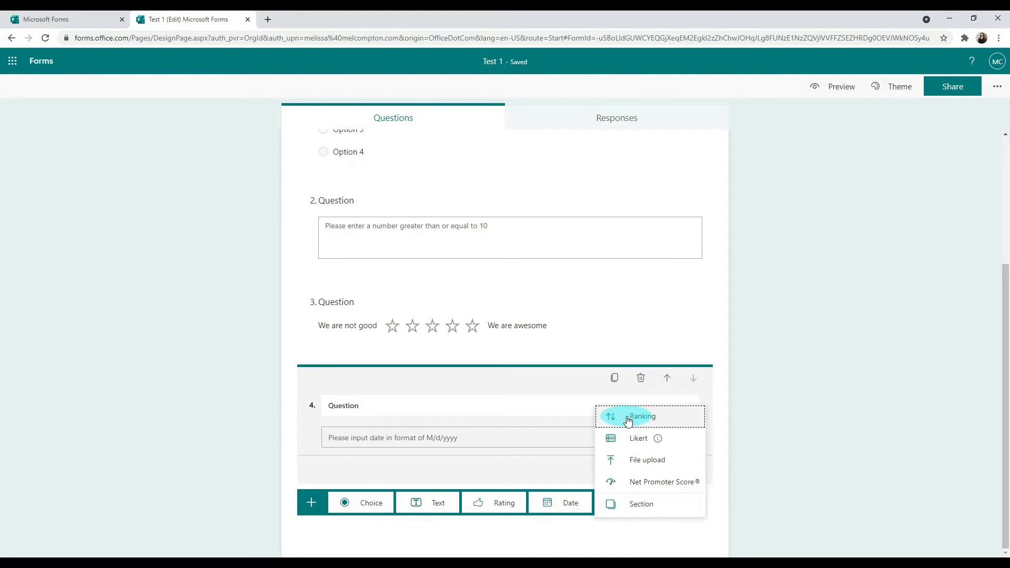
pyautogui.click(628, 419)
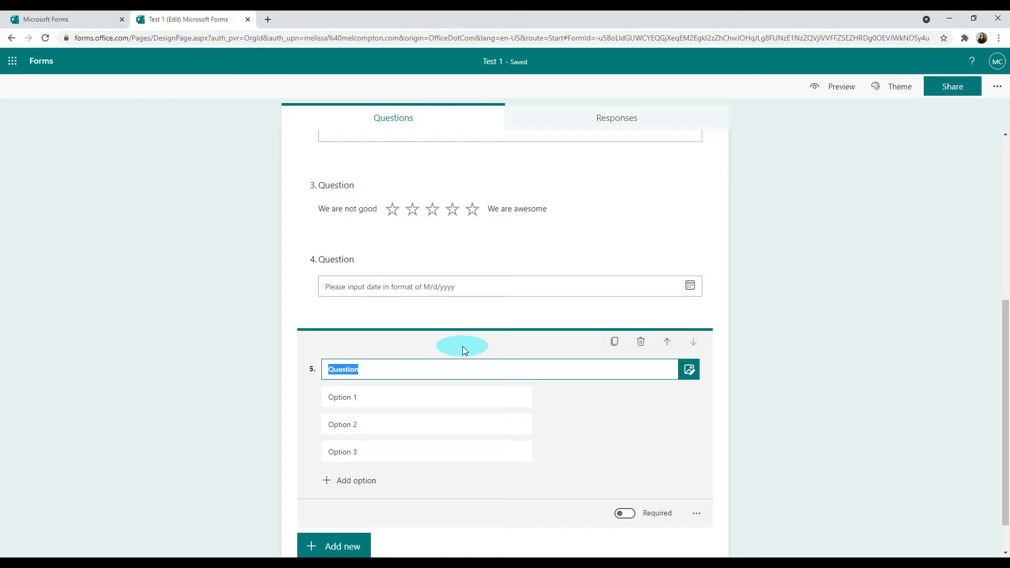
# - Add a Likert question as question 6
pyautogui.scroll(-1, 462, 347)
pyautogui.click(341, 504)
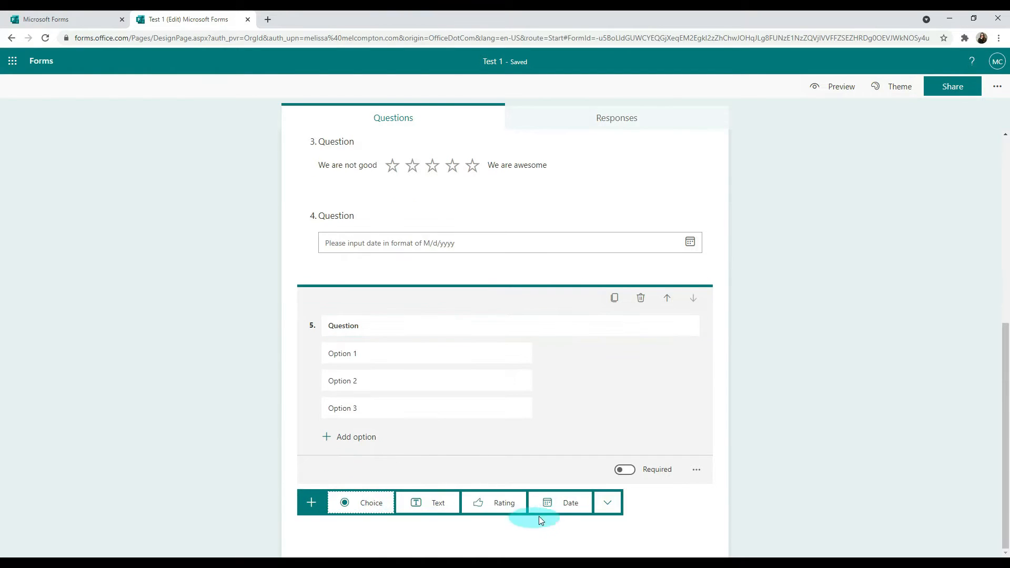
pyautogui.click(606, 504)
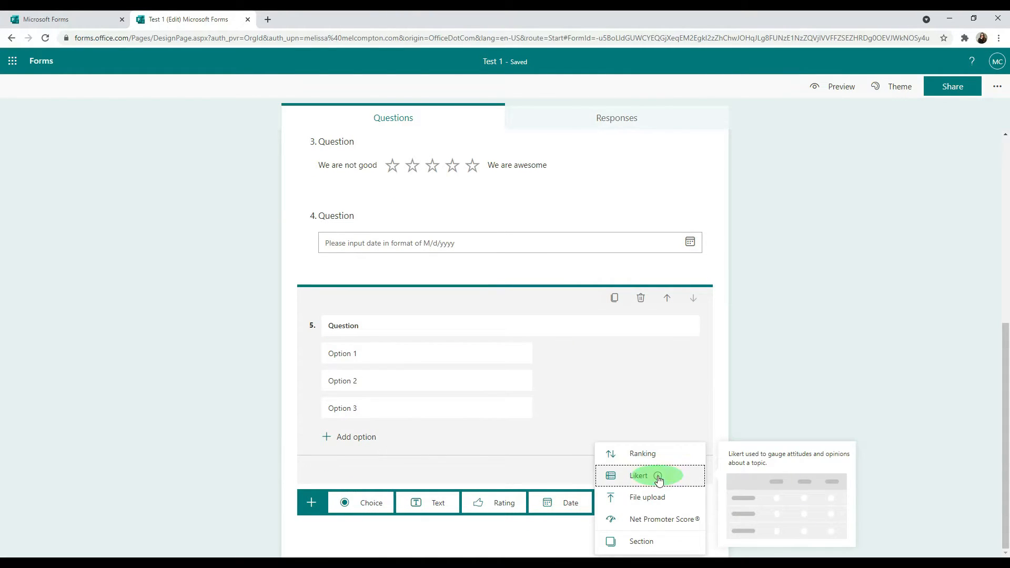
pyautogui.click(659, 476)
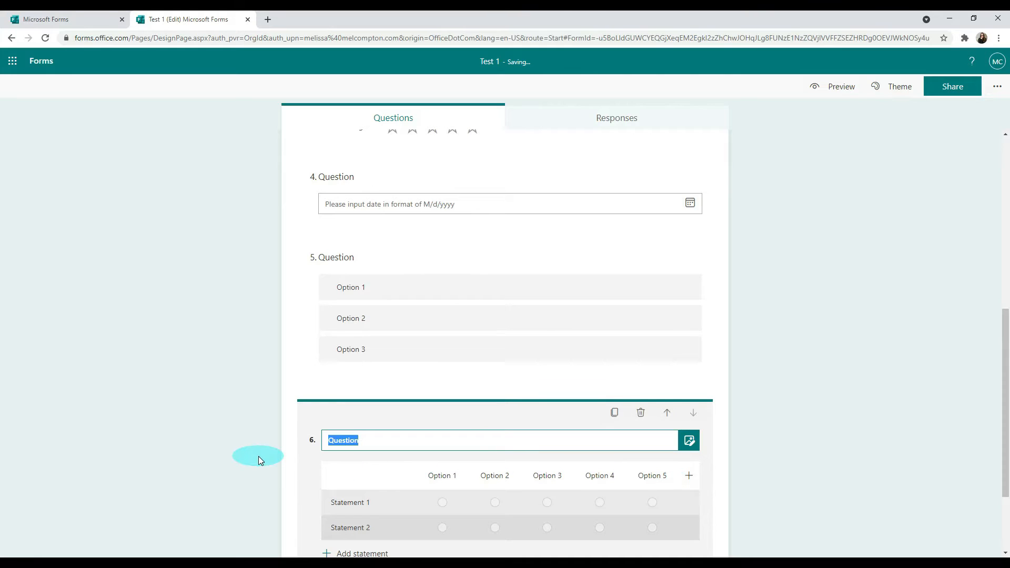
# - Add a Net Promoter Score question as question 7 below the Likert question
pyautogui.scroll(-2, 258, 456)
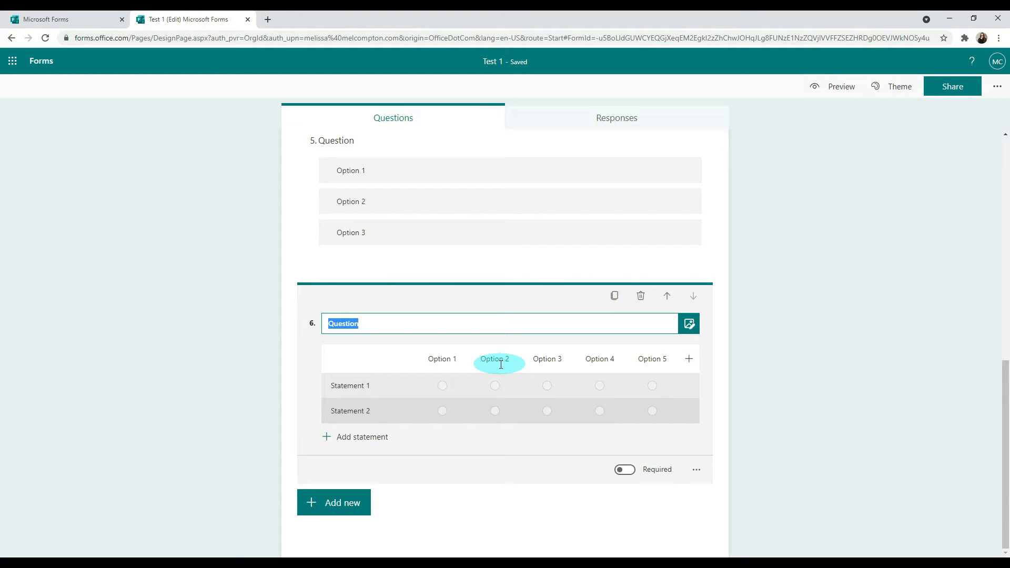
pyautogui.click(348, 504)
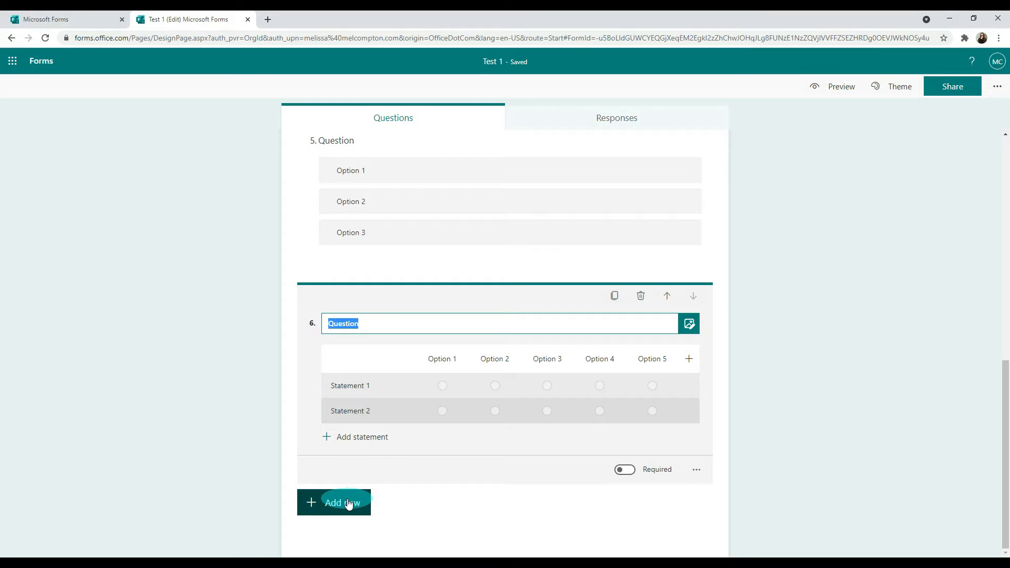
pyautogui.click(605, 502)
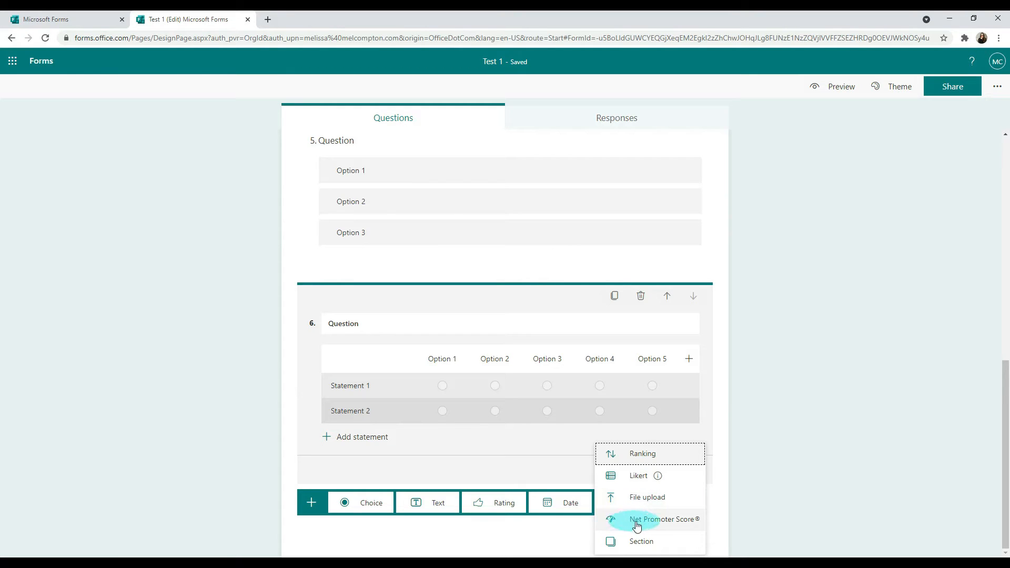
pyautogui.click(623, 521)
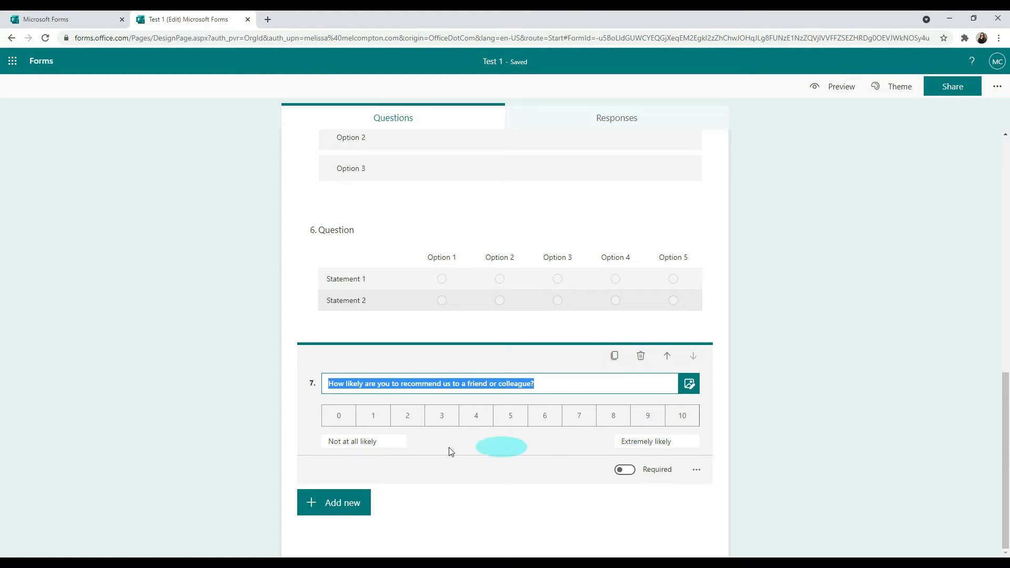
# - Add a new section after question 7, title it "Thank You" and leave its description empty
pyautogui.click(343, 505)
pyautogui.click(607, 502)
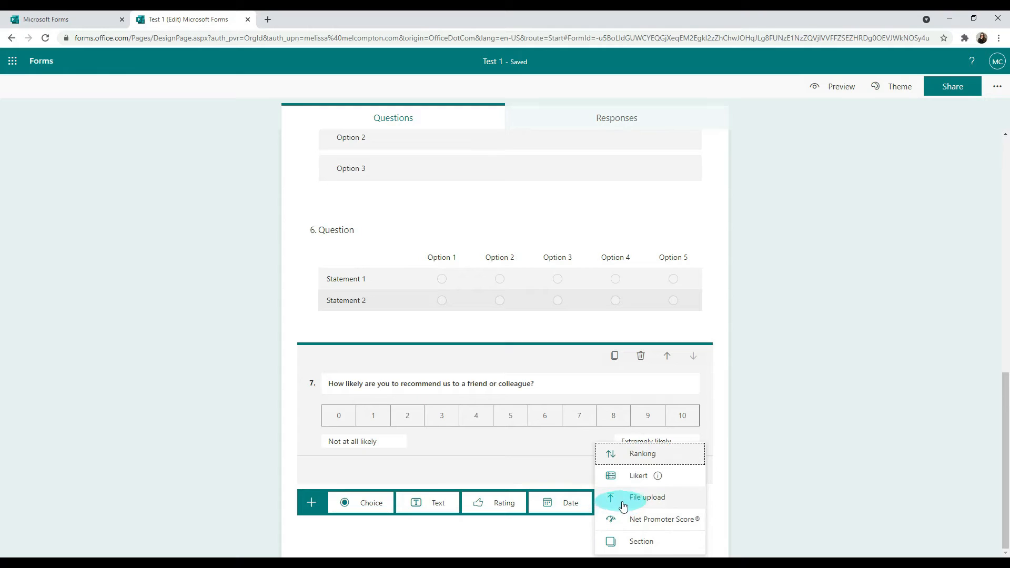
pyautogui.click(634, 542)
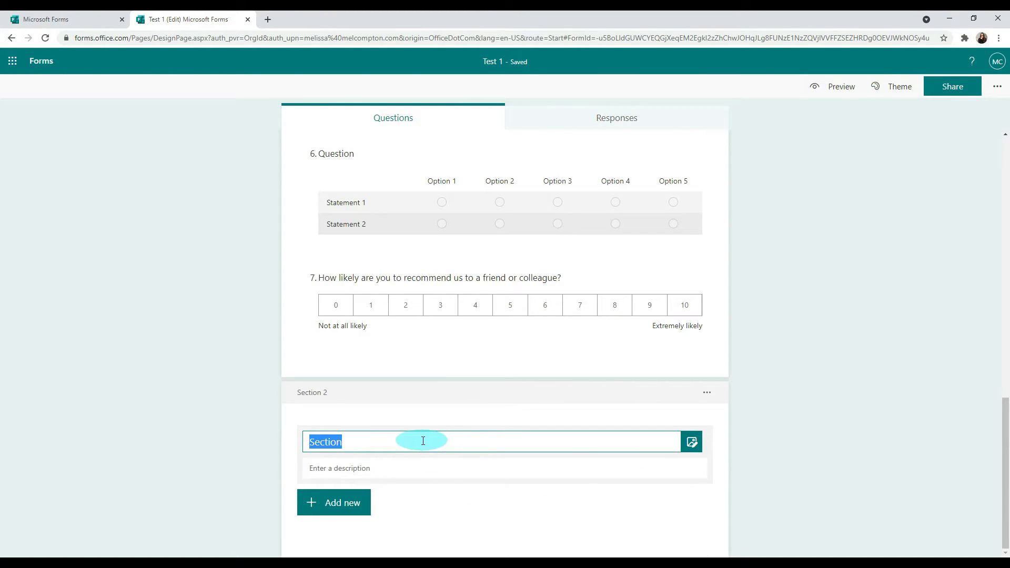
pyautogui.click(395, 467)
pyautogui.click(380, 442)
pyautogui.write('Thank ')
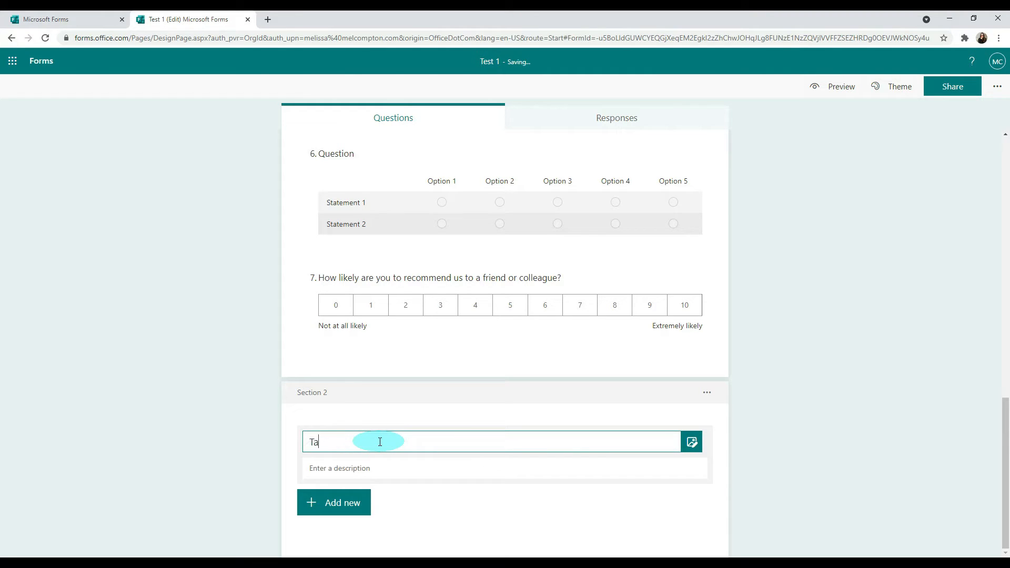
pyautogui.write('You')
pyautogui.click(378, 468)
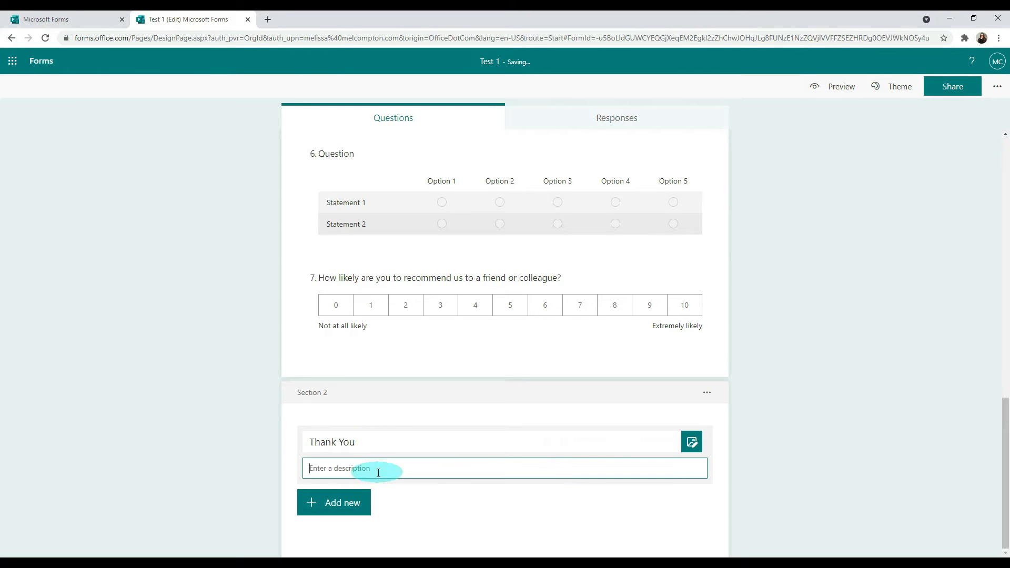
pyautogui.click(353, 508)
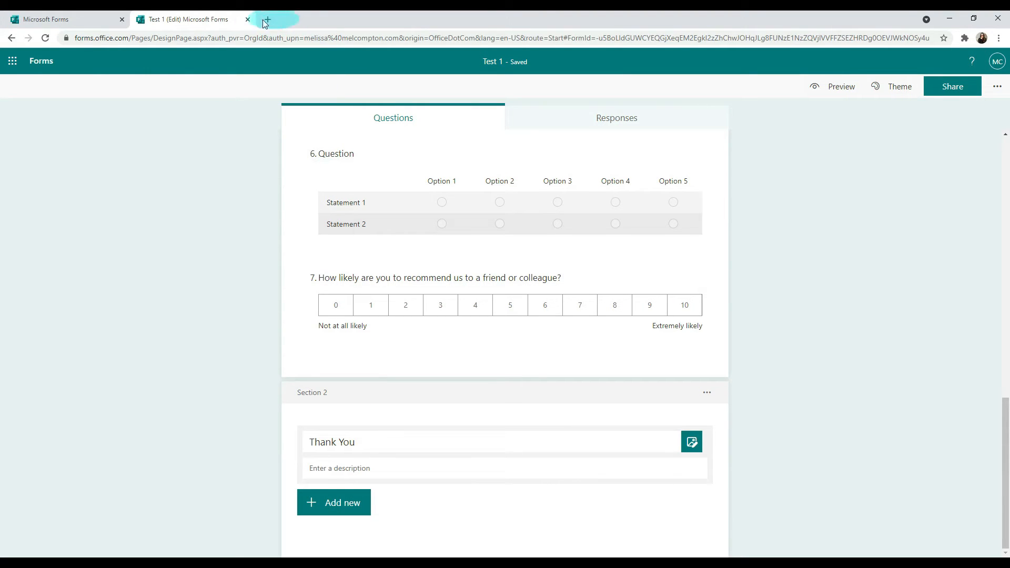
# - Close the form's browser tab and create a new quiz titled "Test 1"
pyautogui.click(248, 19)
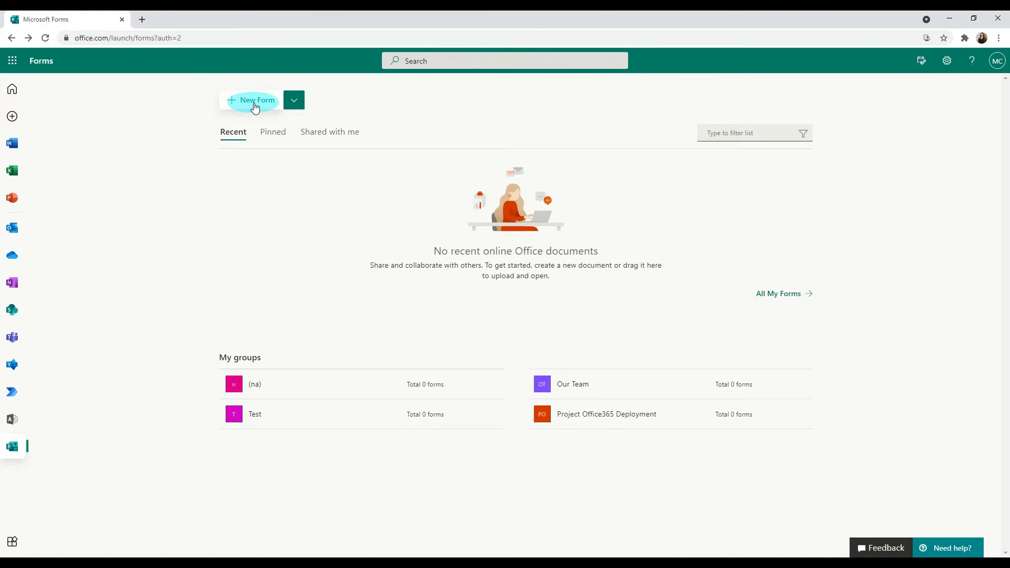
pyautogui.click(296, 105)
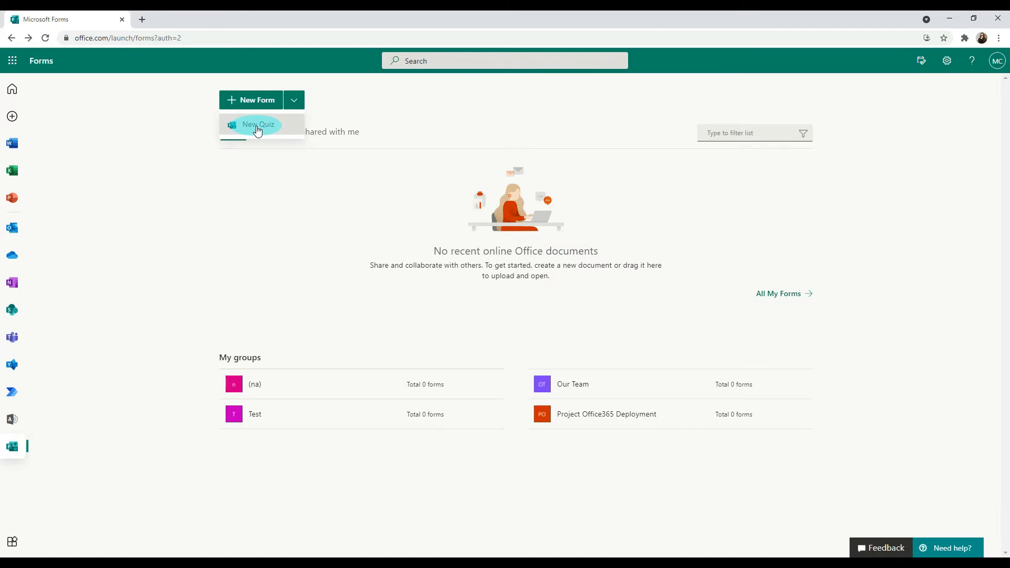
pyautogui.click(257, 125)
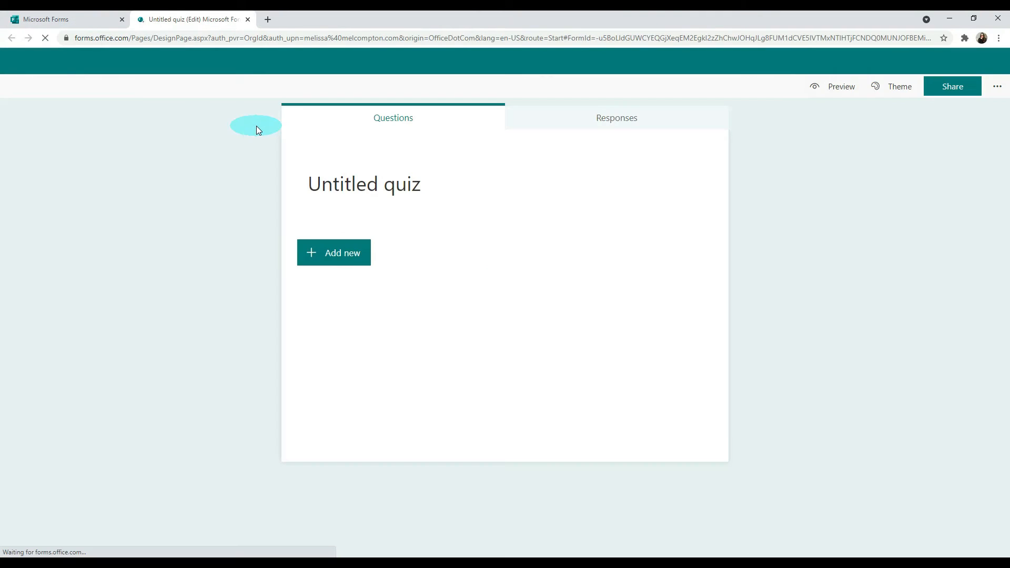
pyautogui.click(434, 191)
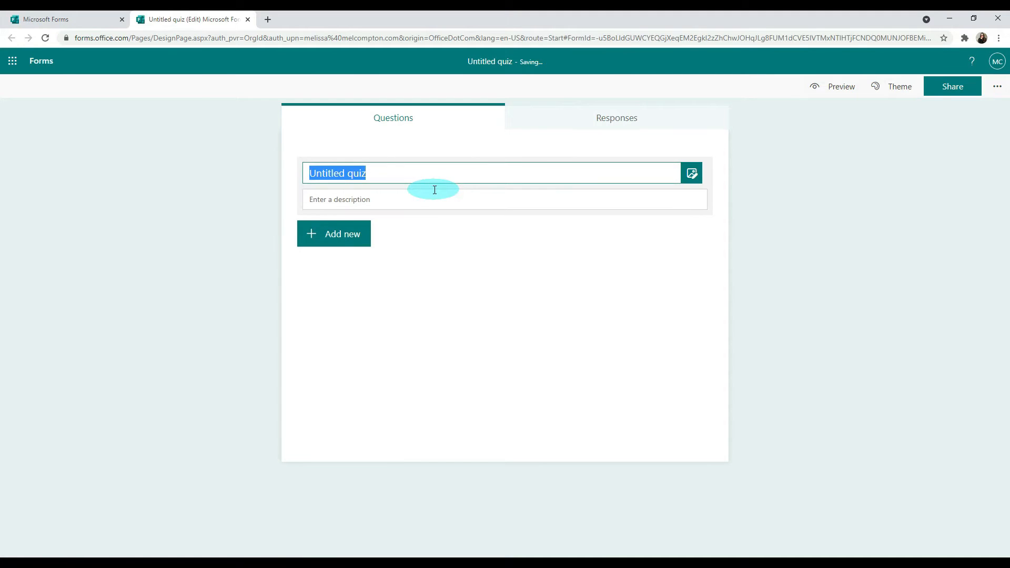
pyautogui.write('Test 1')
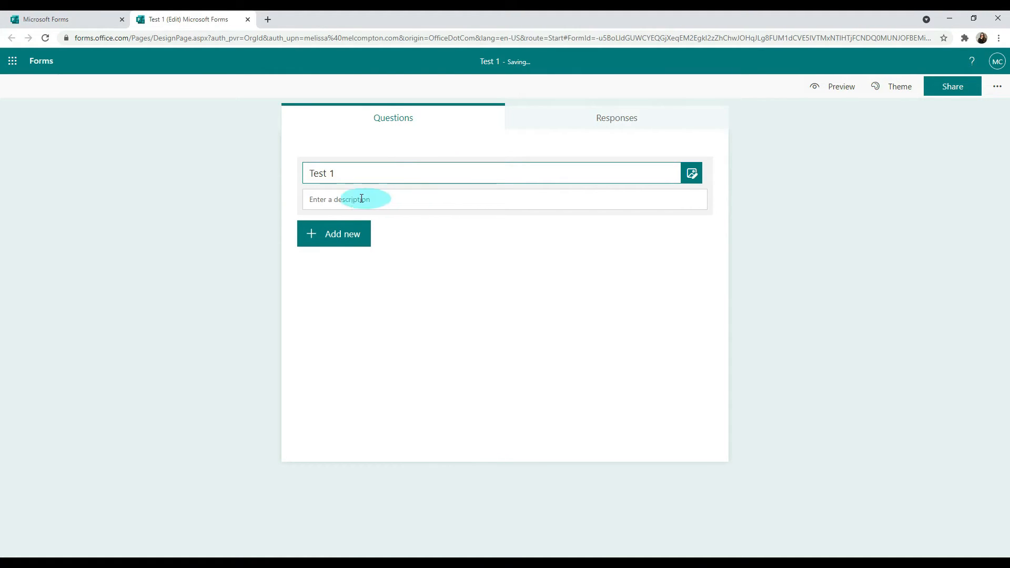
# - Add a Choice question as question 1 of the quiz and extend it to four options
pyautogui.click(341, 237)
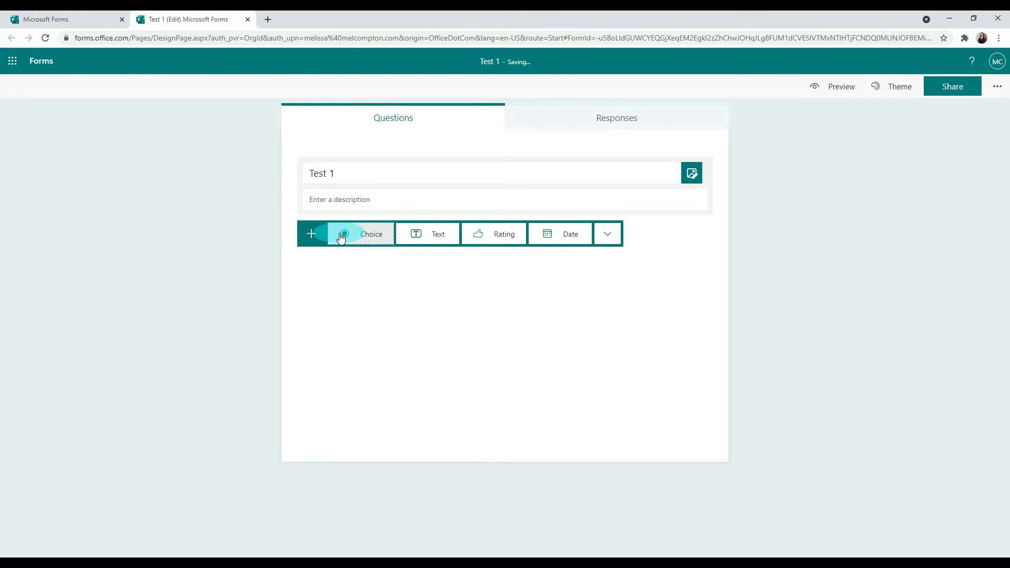
pyautogui.click(371, 236)
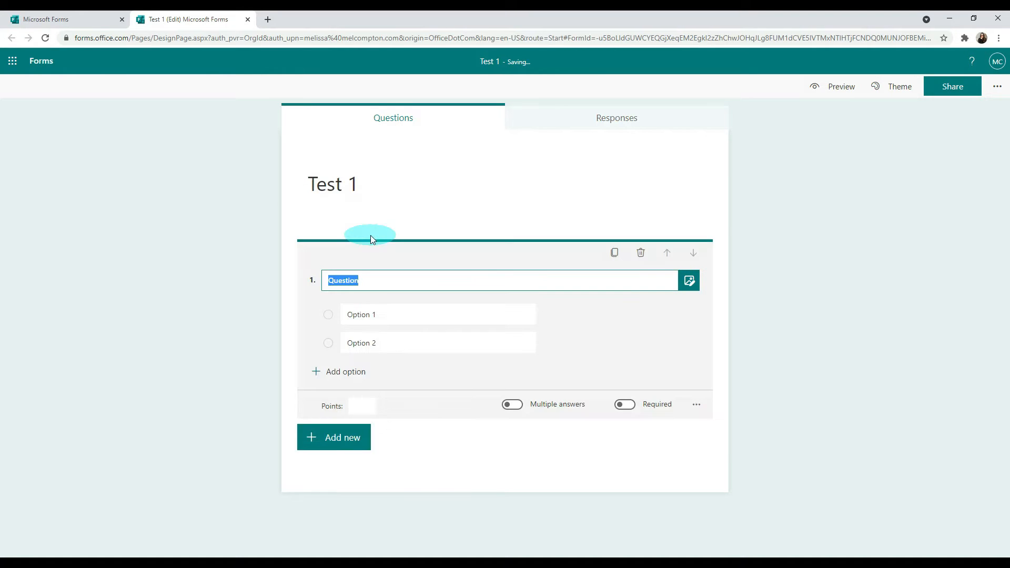
pyautogui.click(327, 372)
pyautogui.click(318, 403)
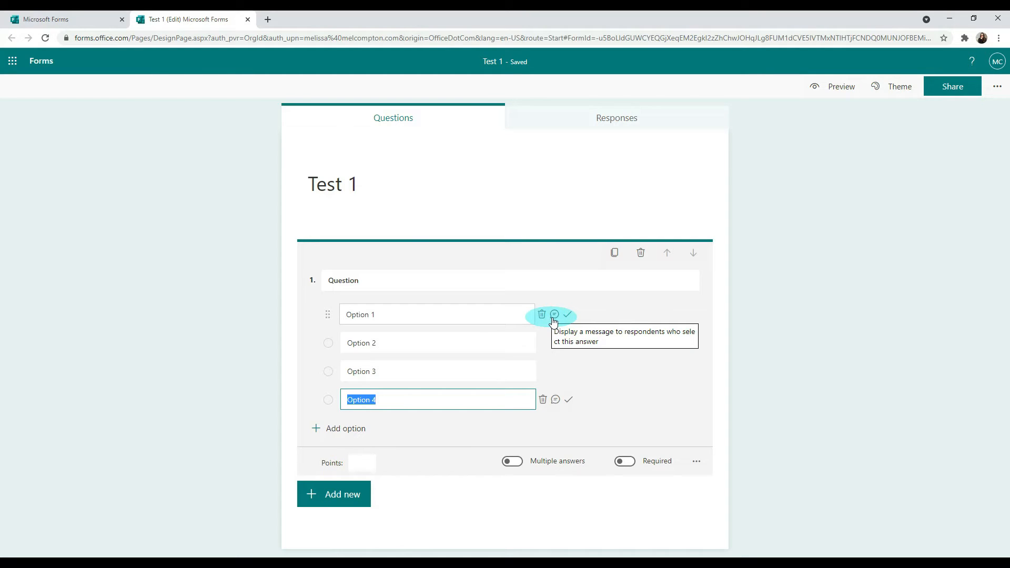
# - Try adding a respondent message to Option 1 of question 1 and remove it again
pyautogui.click(554, 320)
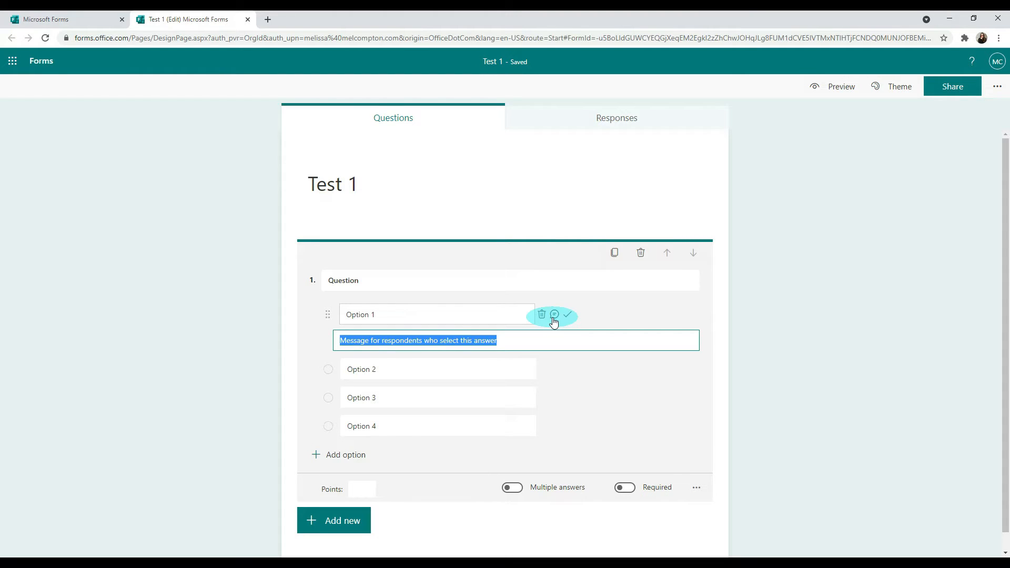
pyautogui.click(555, 314)
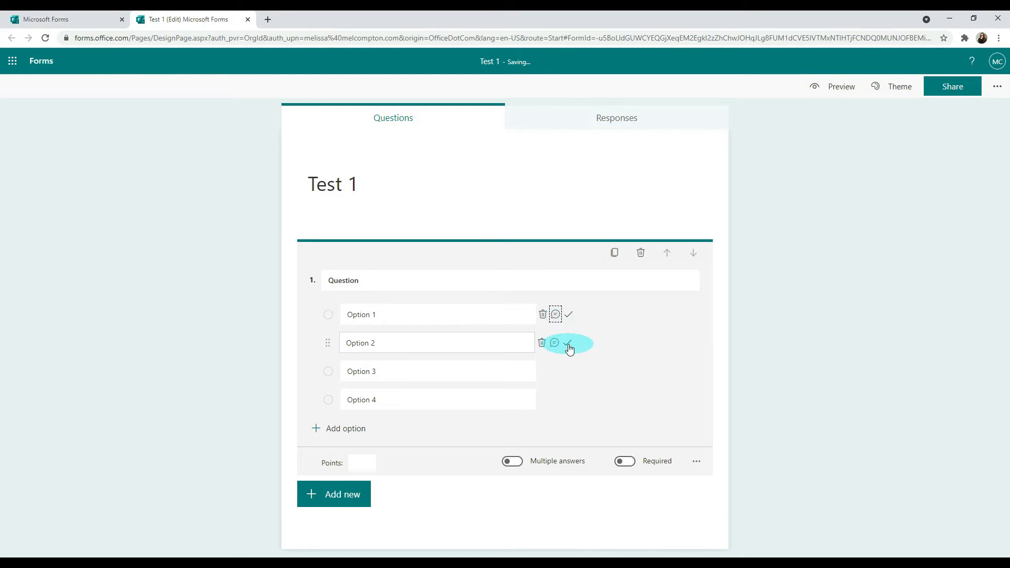
# - Mark Option 4 as the correct answer of question 1 and set the question's points to 2
pyautogui.moveTo(568, 373)
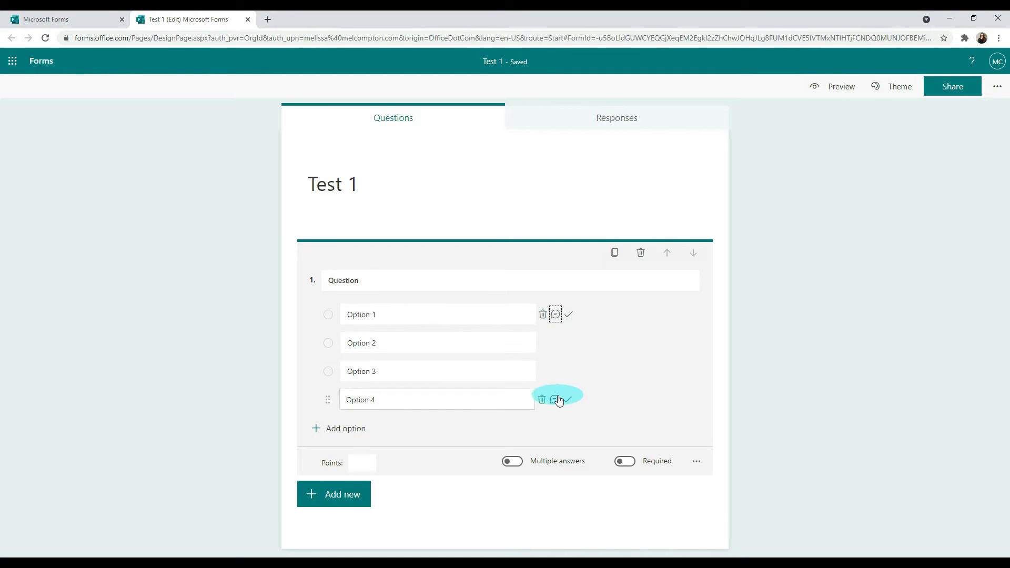
pyautogui.click(568, 403)
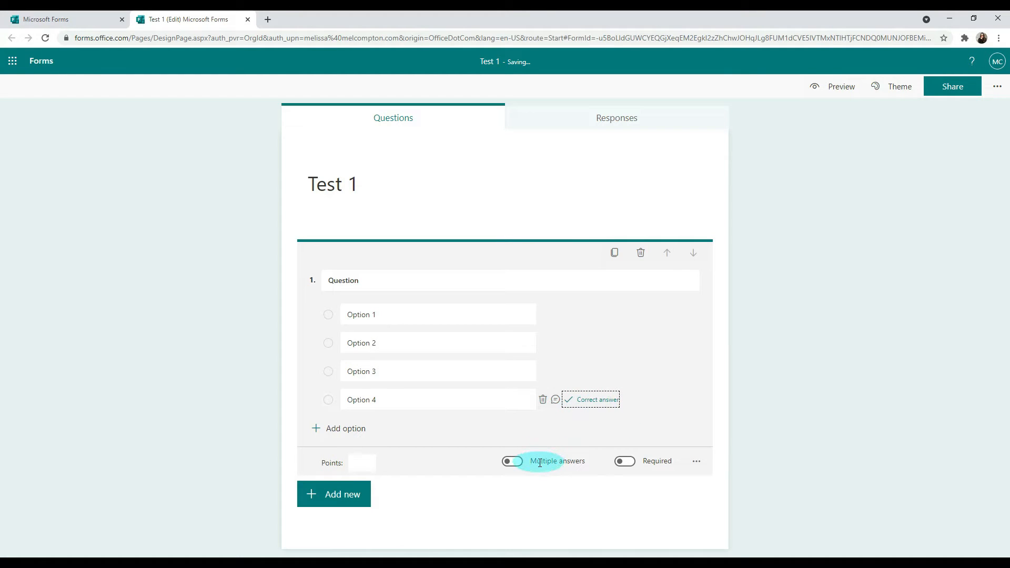
pyautogui.click(695, 462)
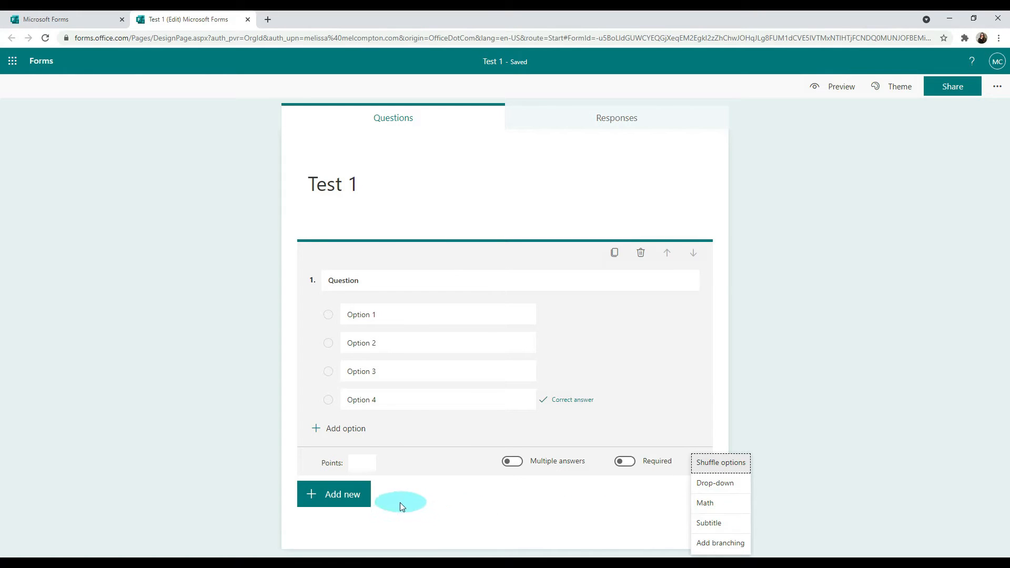
pyautogui.click(364, 463)
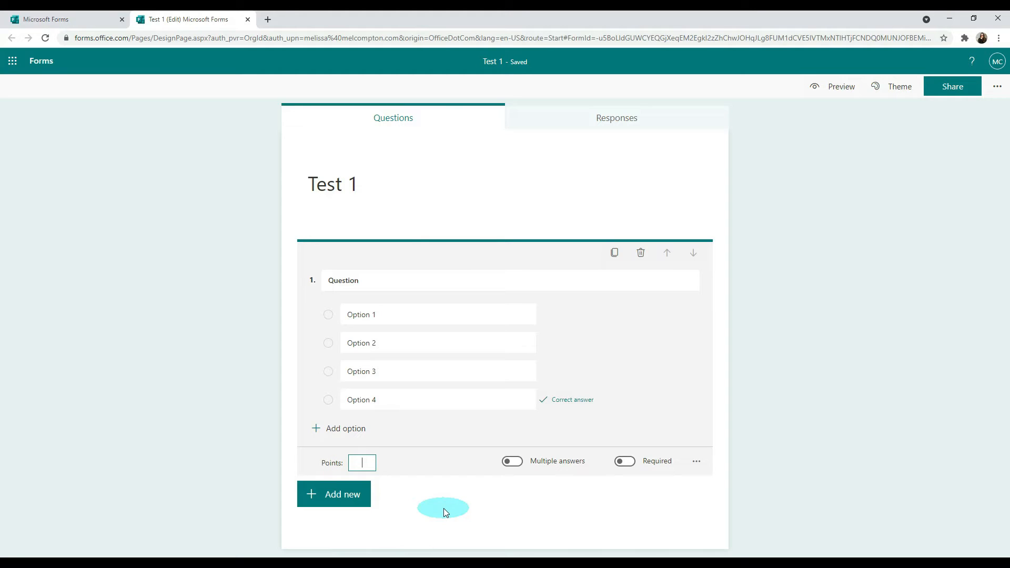
pyautogui.write('2')
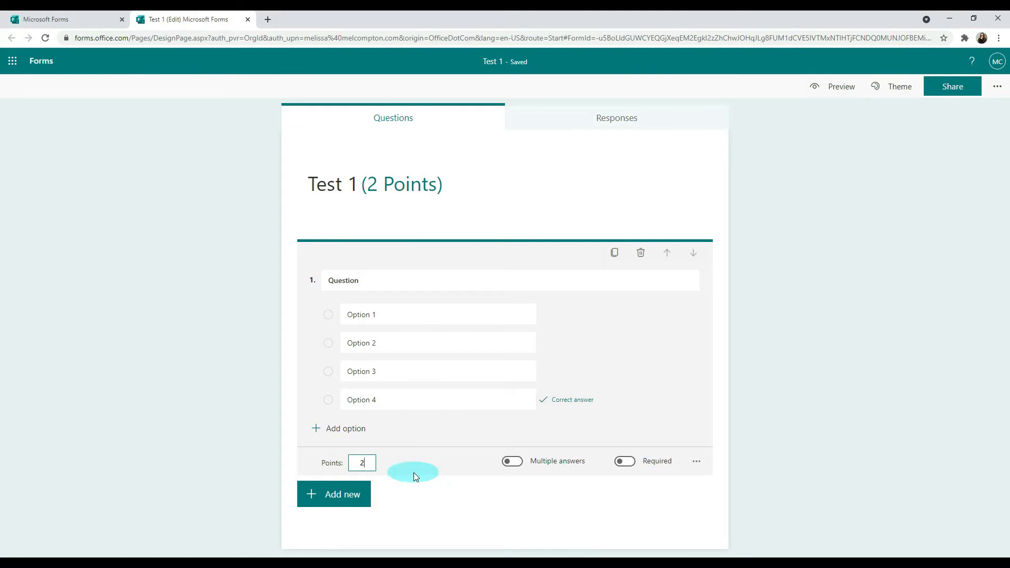
# - Duplicate question 1 of the quiz, including its options, correct answer and points
pyautogui.click(615, 254)
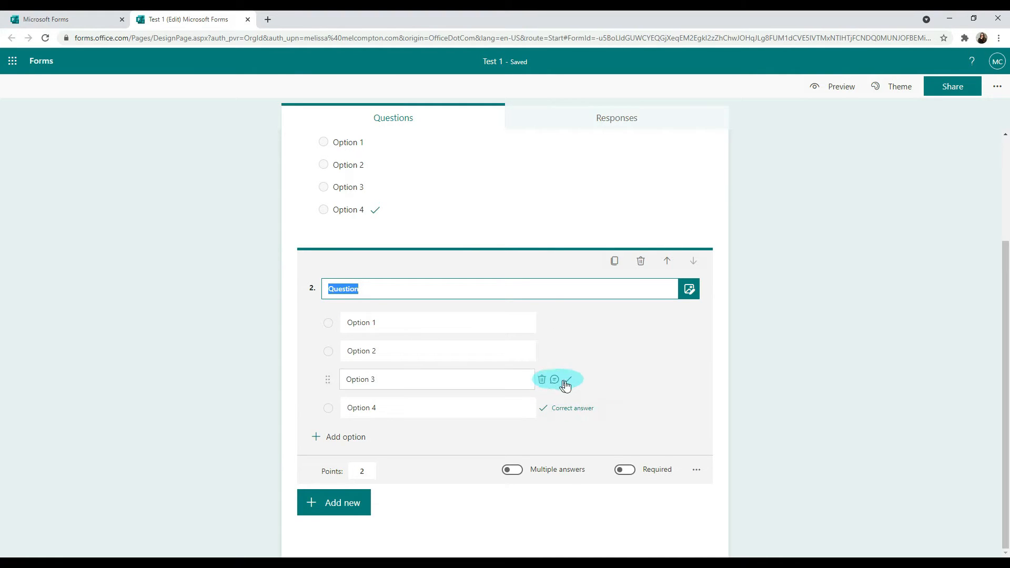
# - Mark Option 3 as the correct answer of question 2, and duplicate it as question 3 with Option 1 as the correct answer
pyautogui.click(567, 382)
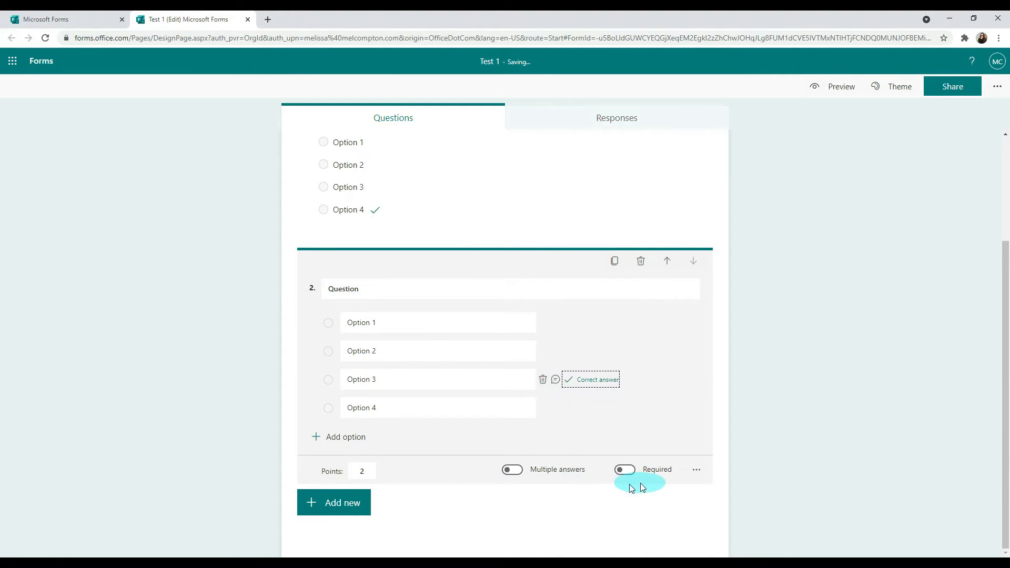
pyautogui.click(615, 261)
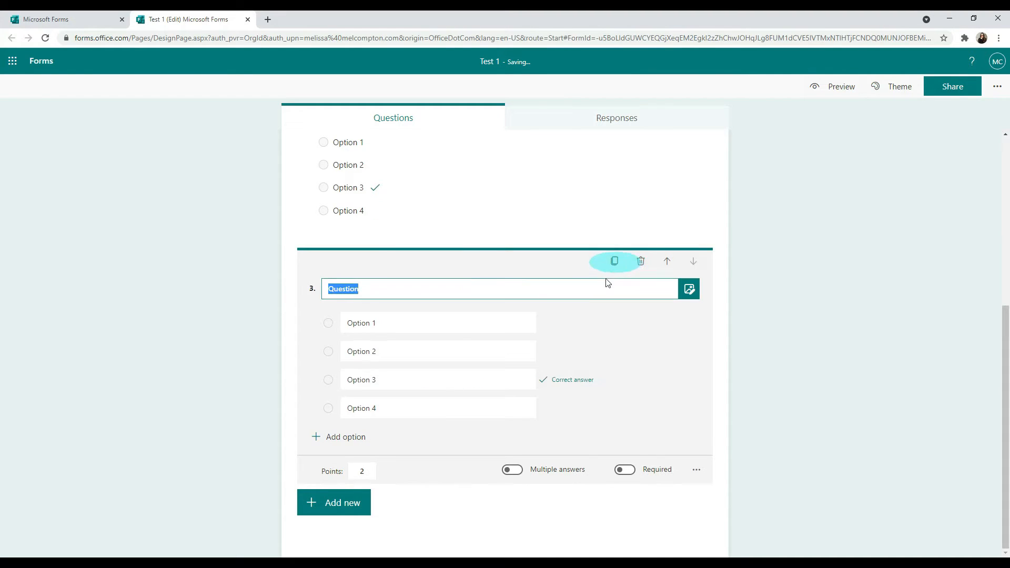
pyautogui.click(567, 323)
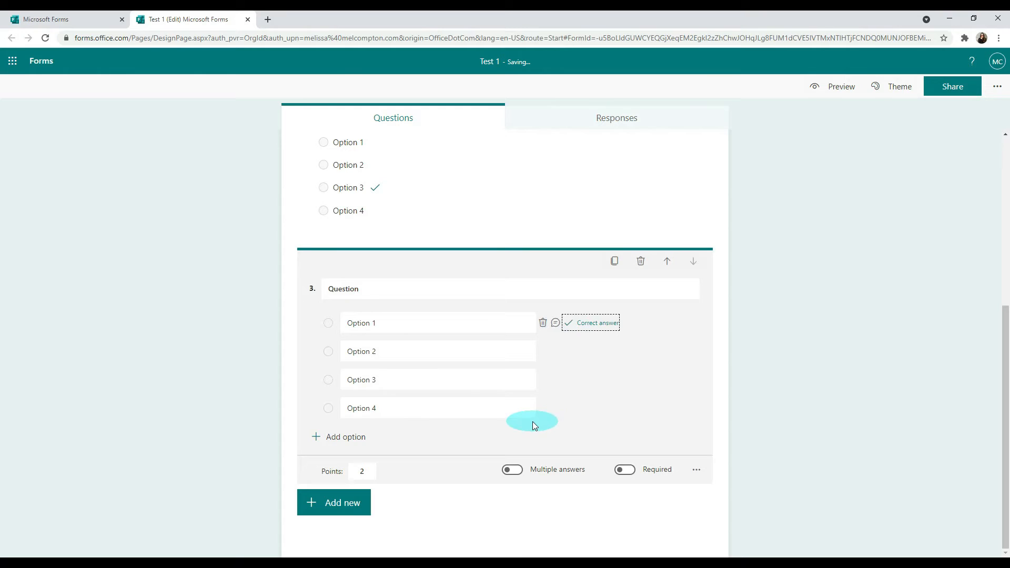
# - Duplicate the question twice more, marking Option 2 as correct in question 4 and Option 3 as correct in question 5
pyautogui.click(614, 264)
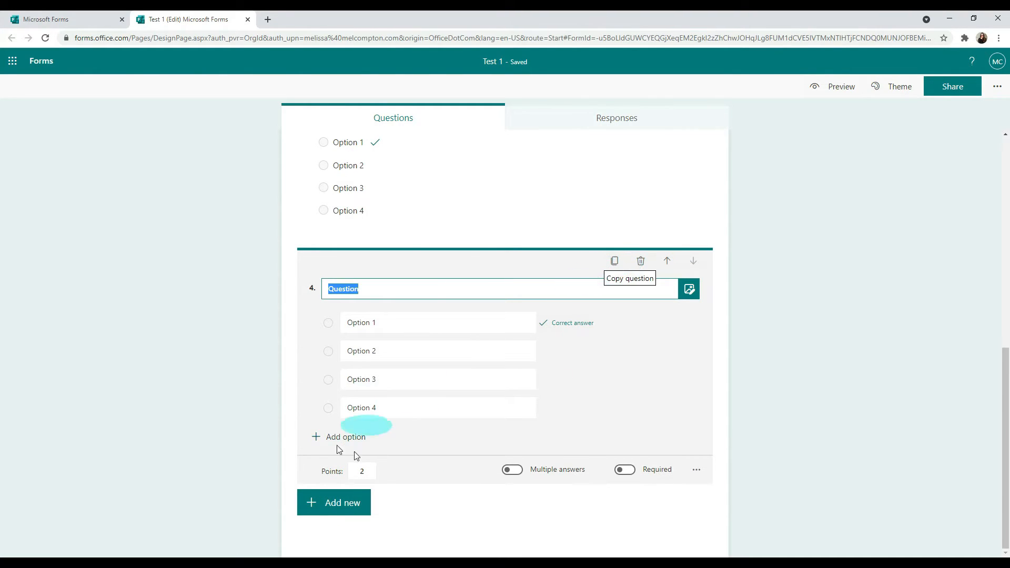
pyautogui.click(568, 352)
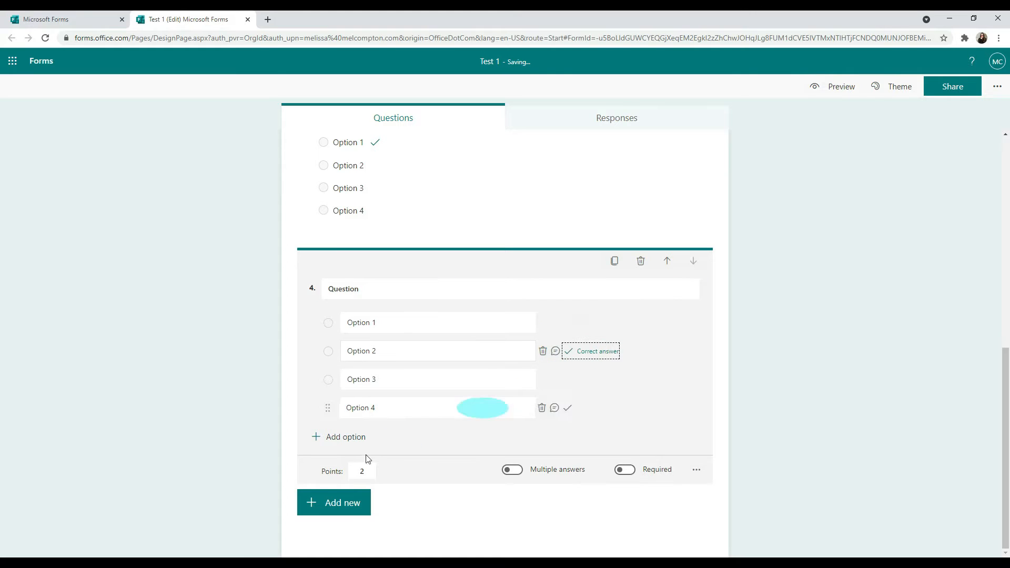
pyautogui.click(333, 508)
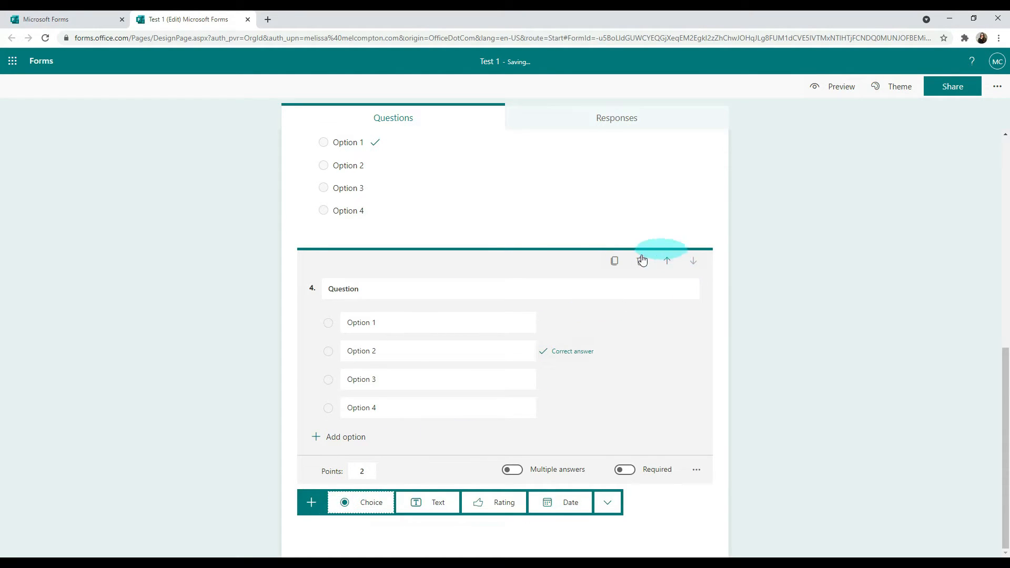
pyautogui.click(614, 262)
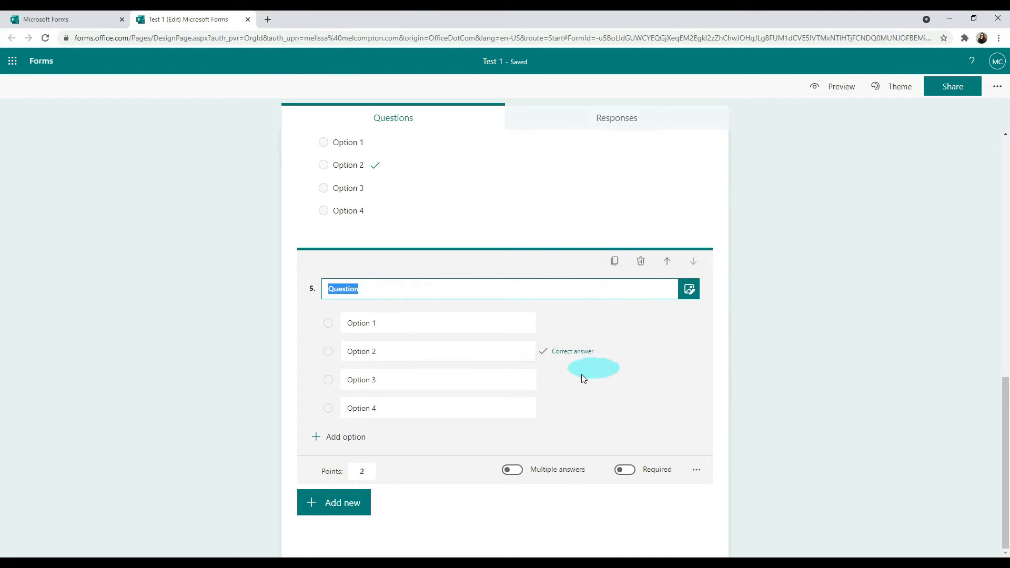
pyautogui.click(568, 379)
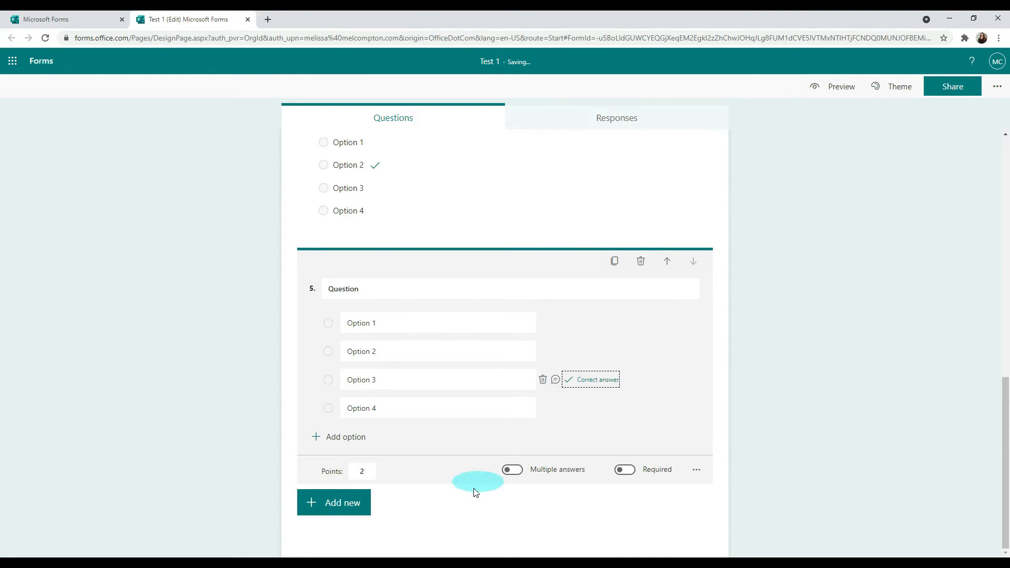
# - Add a Choice question as question 6 and turn on its Math option for equation input
pyautogui.click(336, 516)
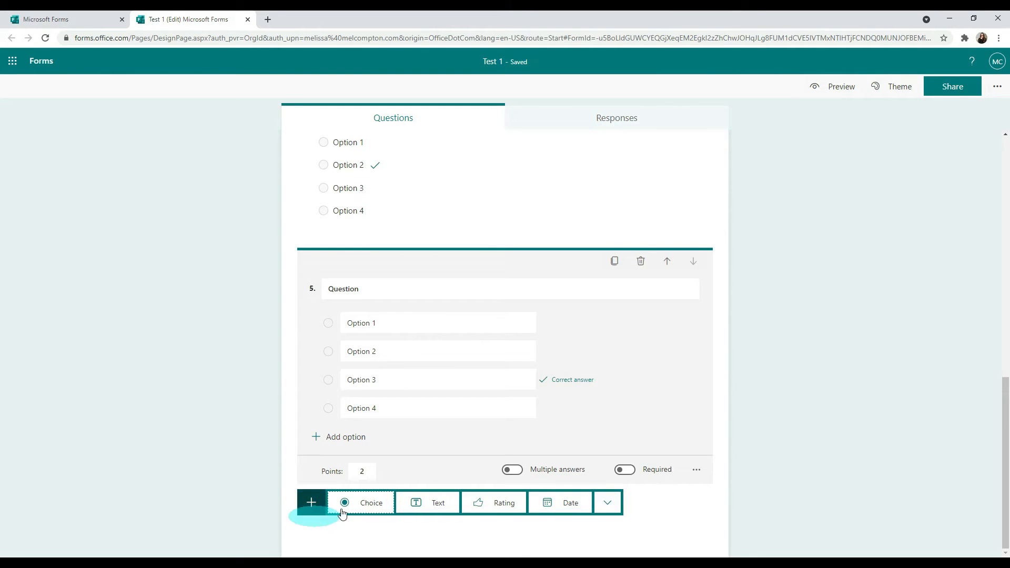
pyautogui.click(343, 514)
pyautogui.click(696, 470)
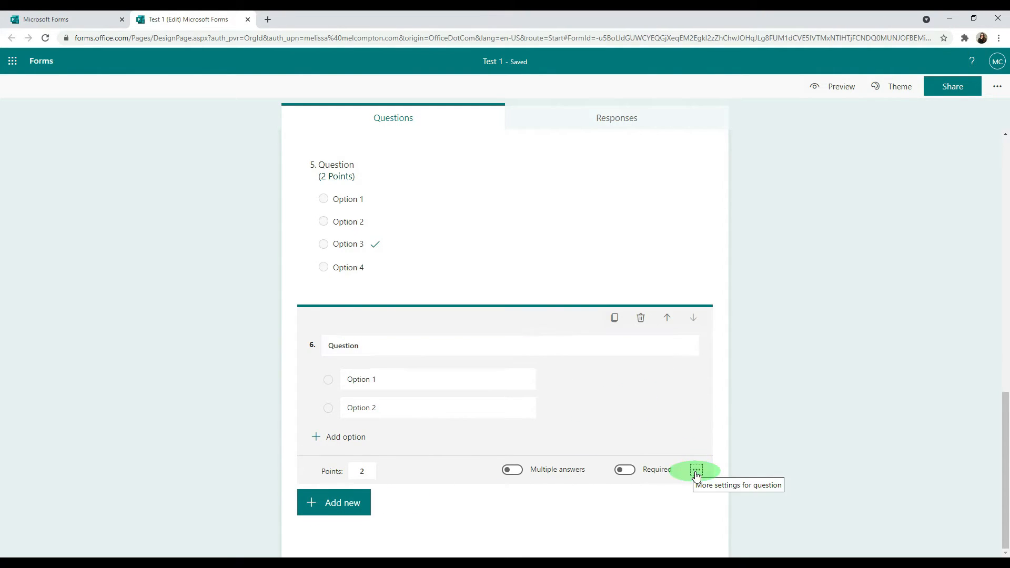
pyautogui.click(701, 507)
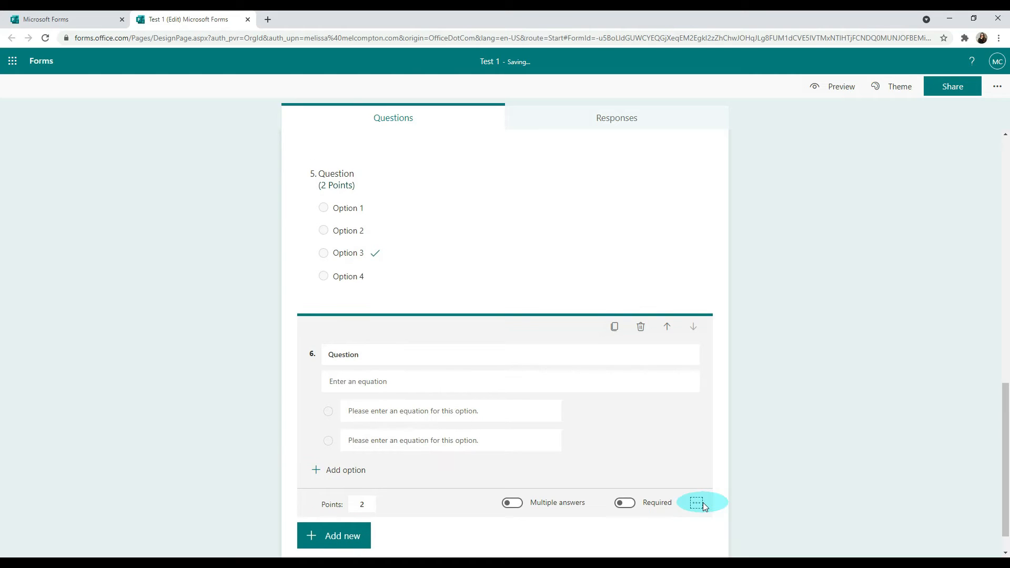
# - Enter the equation 2 × 2 in question 6 and add all suggested results as its answer options
pyautogui.click(362, 381)
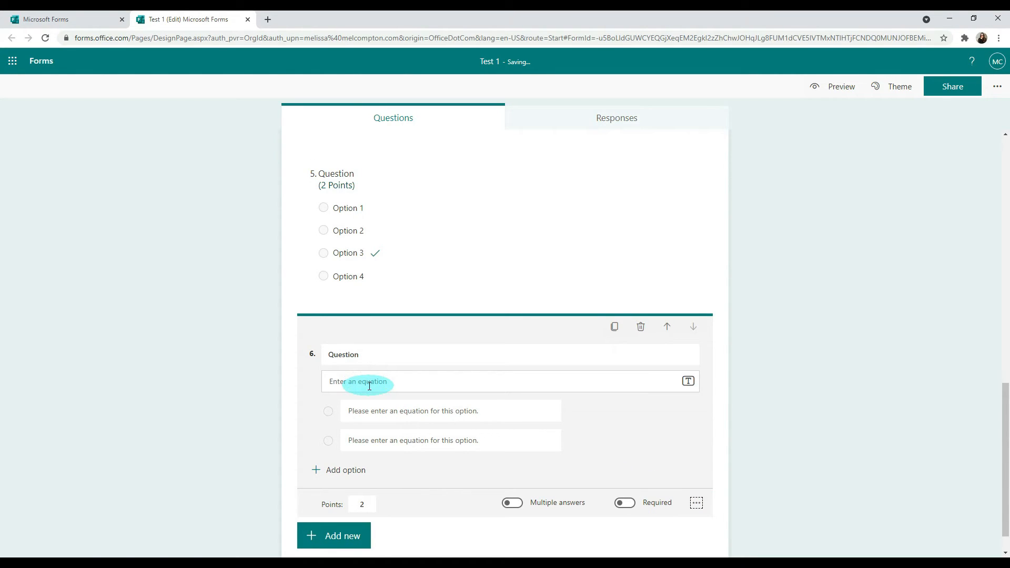
pyautogui.click(370, 381)
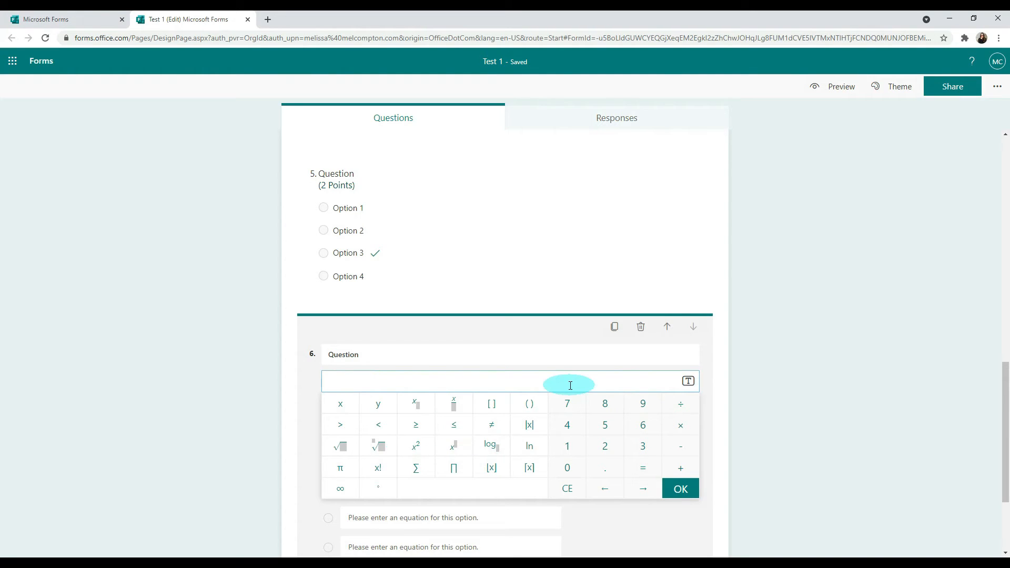
pyautogui.click(604, 445)
pyautogui.click(679, 425)
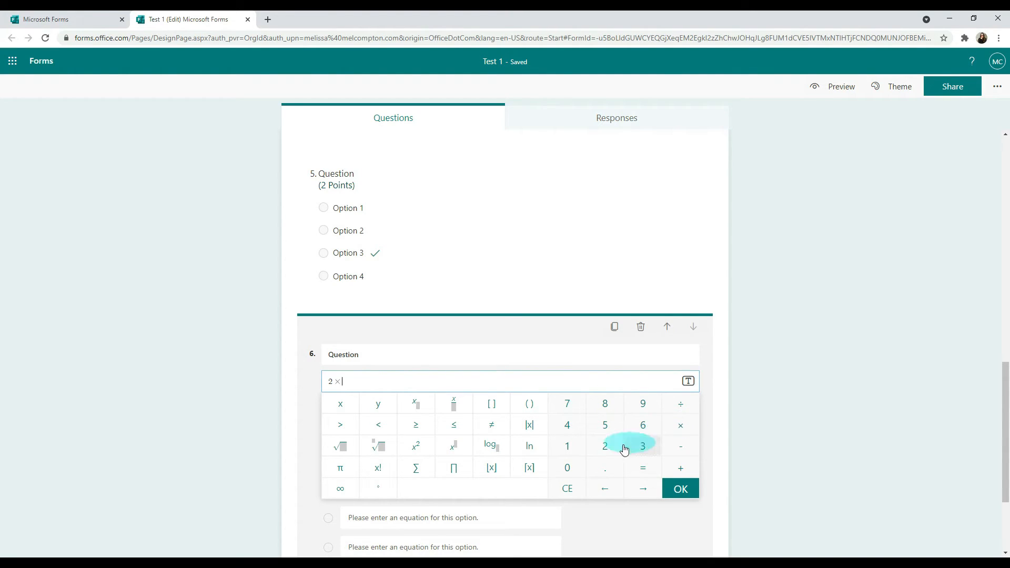
pyautogui.click(624, 448)
pyautogui.click(680, 489)
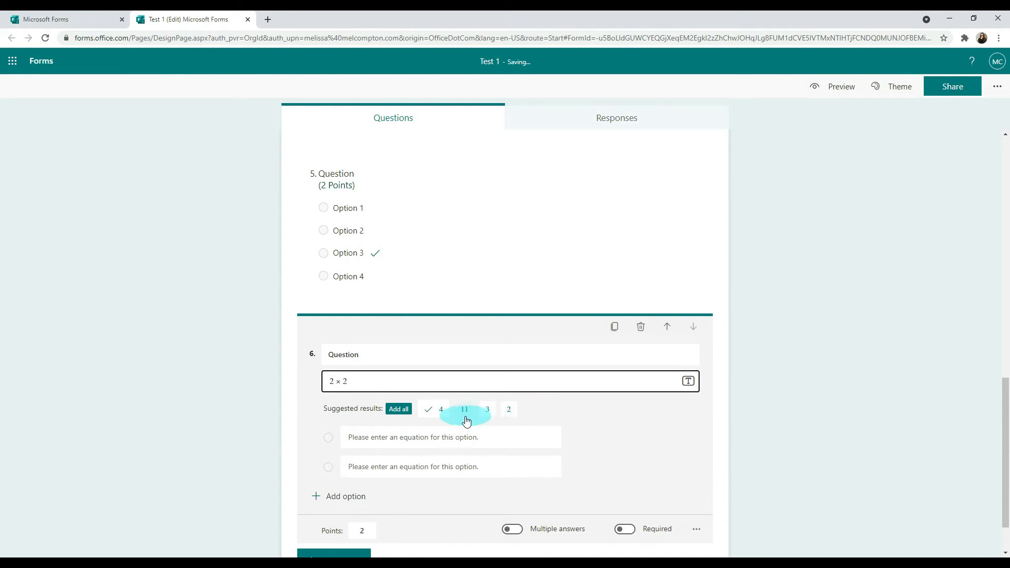
pyautogui.click(398, 413)
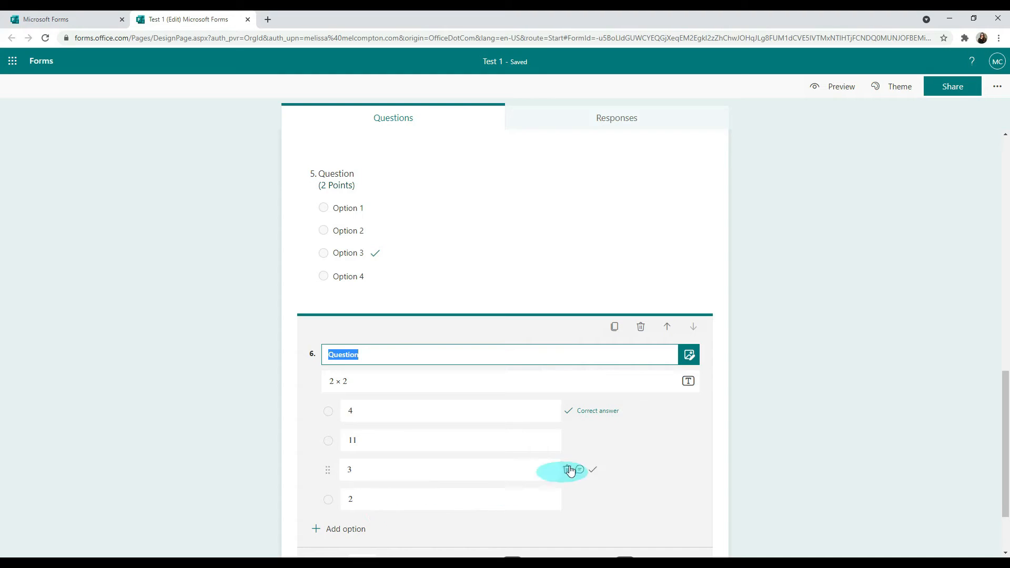
pyautogui.scroll(-2, 400, 477)
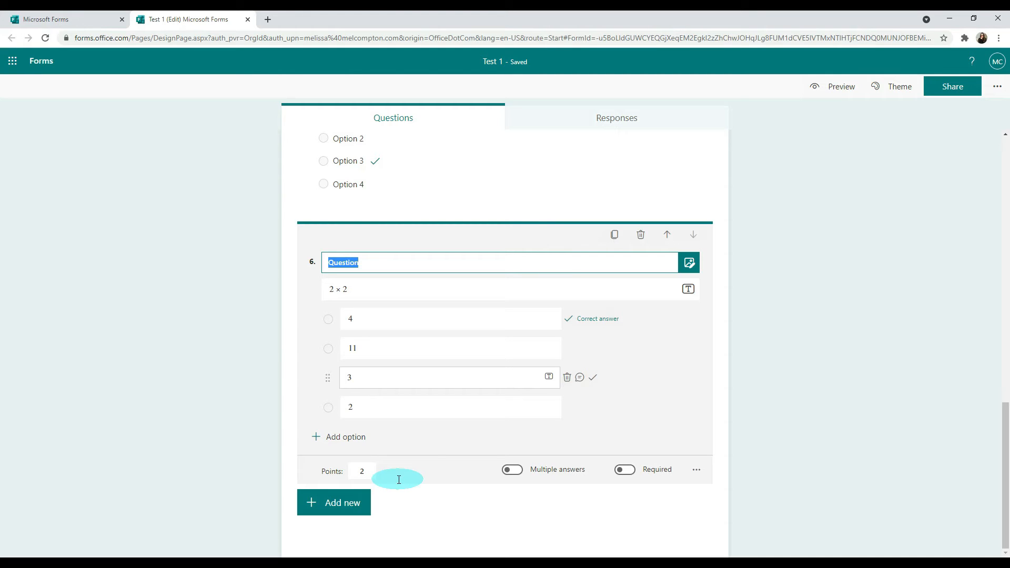
# - Preview the whole quiz as it appears to respondents on a computer
pyautogui.scroll(15, 399, 480)
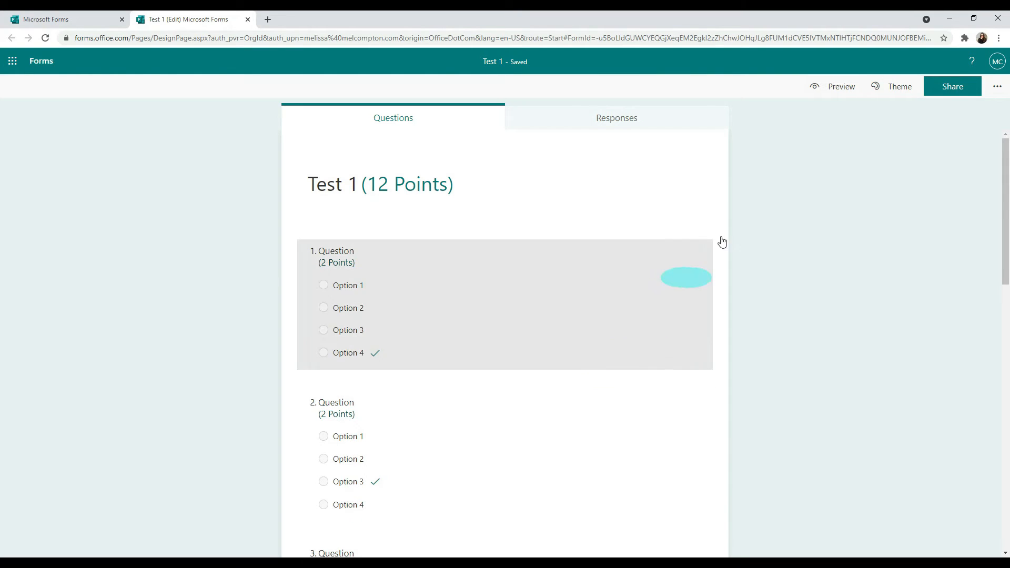
pyautogui.click(830, 95)
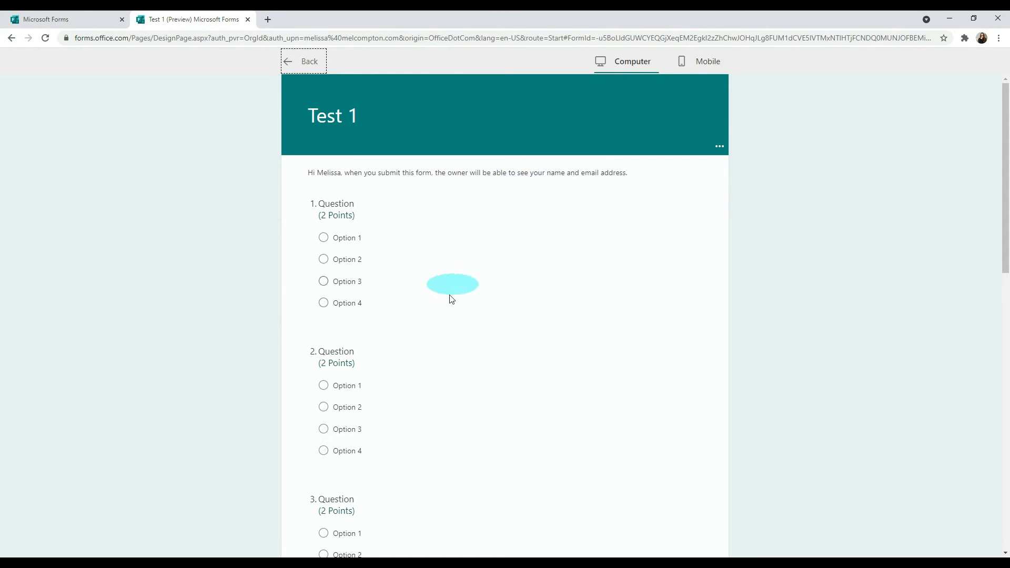
pyautogui.scroll(-10, 441, 314)
pyautogui.scroll(-3, 442, 314)
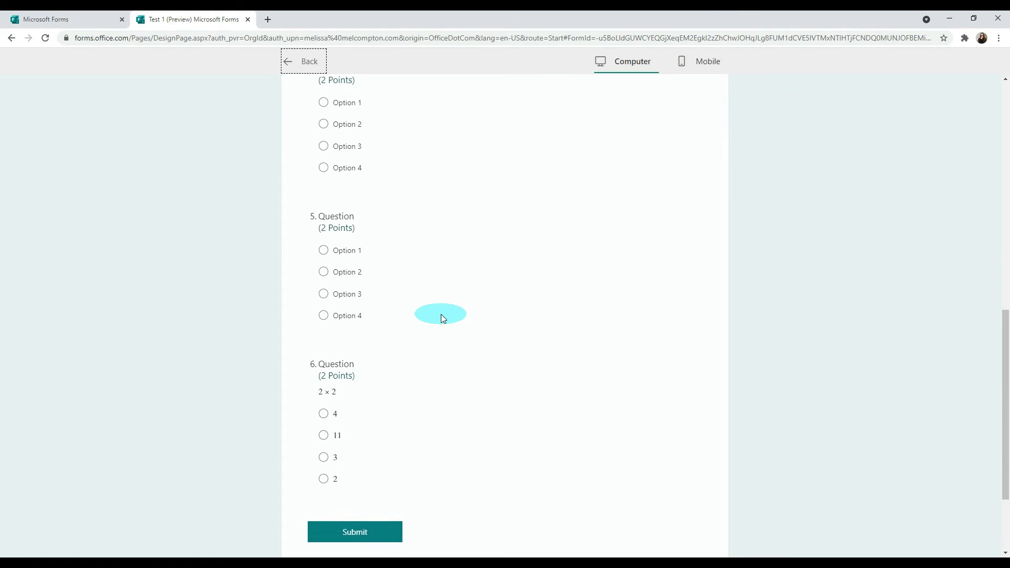
pyautogui.scroll(13, 581, 381)
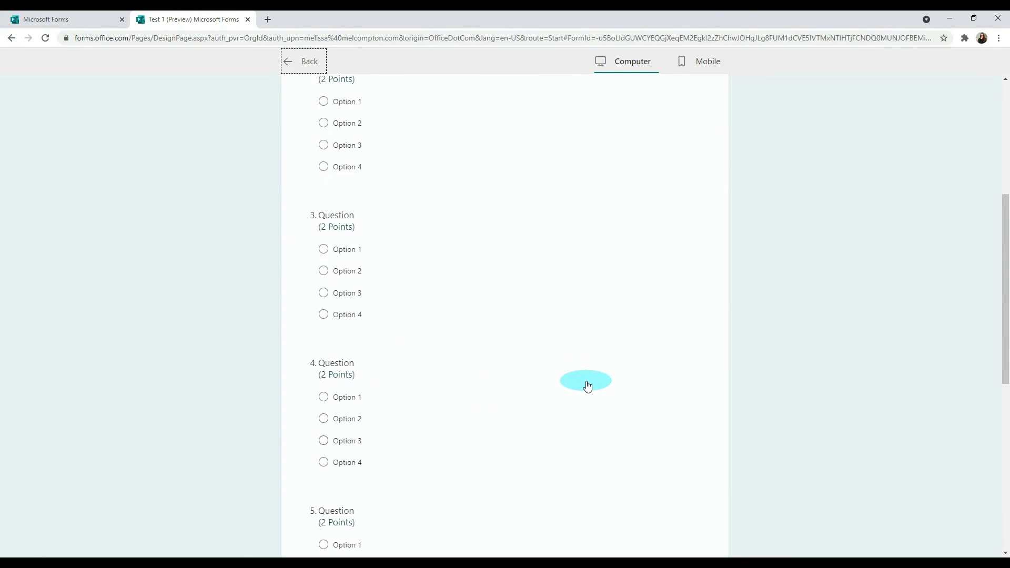
# - Look through the quiz's mobile preview, switch back to the computer preview and return to editing
pyautogui.click(691, 63)
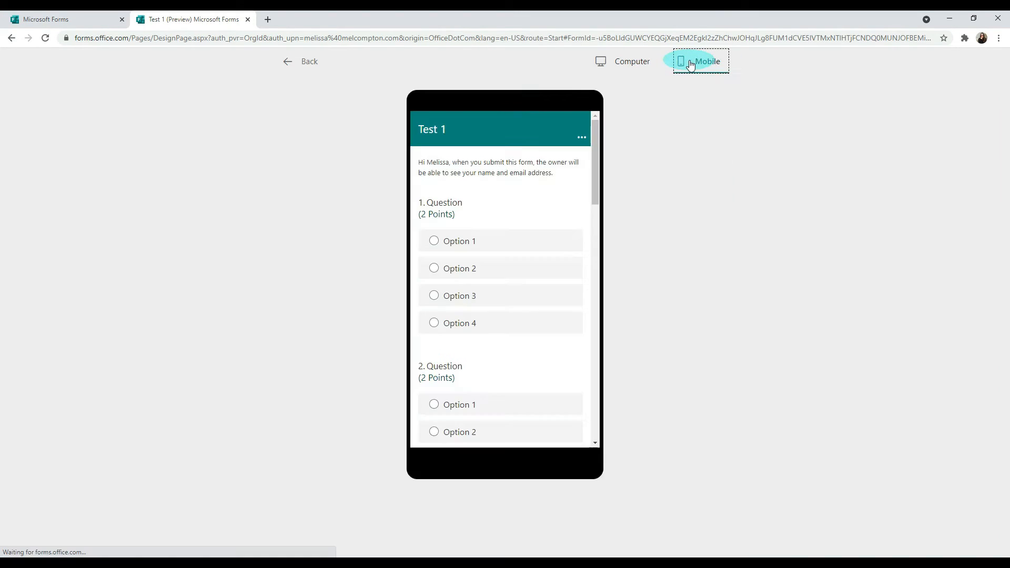
pyautogui.scroll(-3, 521, 284)
pyautogui.scroll(-10, 520, 284)
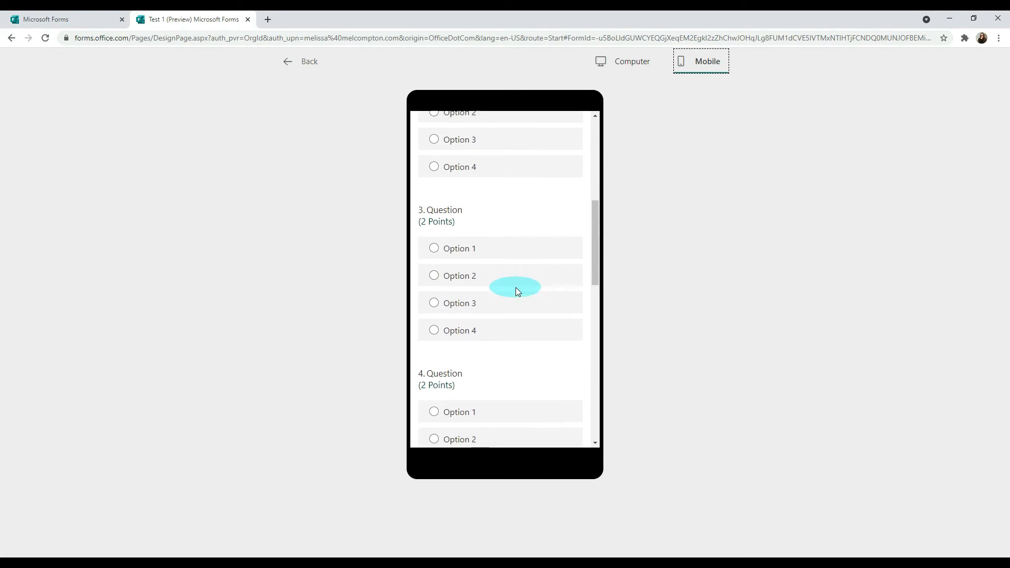
pyautogui.scroll(8, 514, 293)
pyautogui.scroll(5, 514, 294)
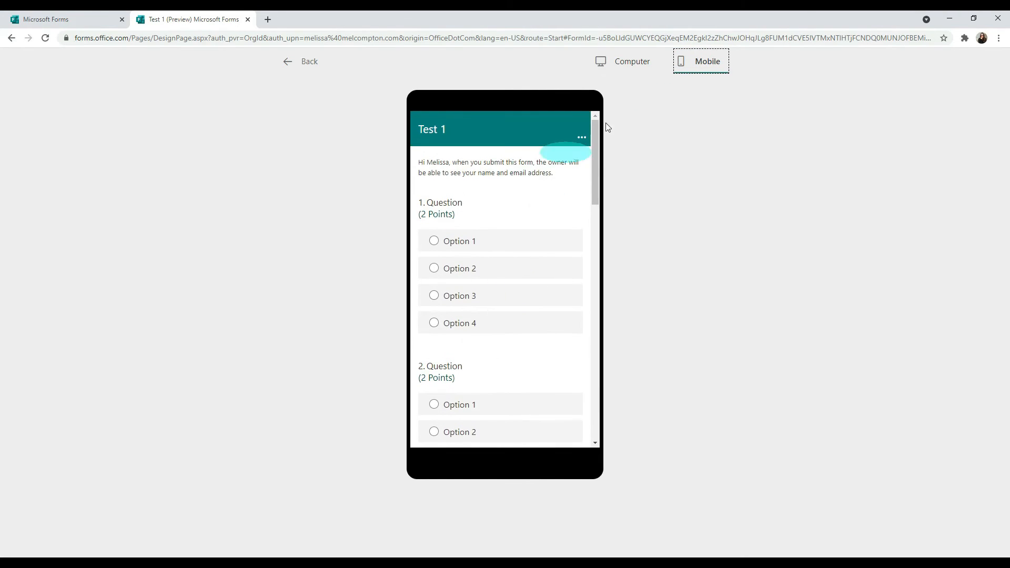
pyautogui.click(633, 61)
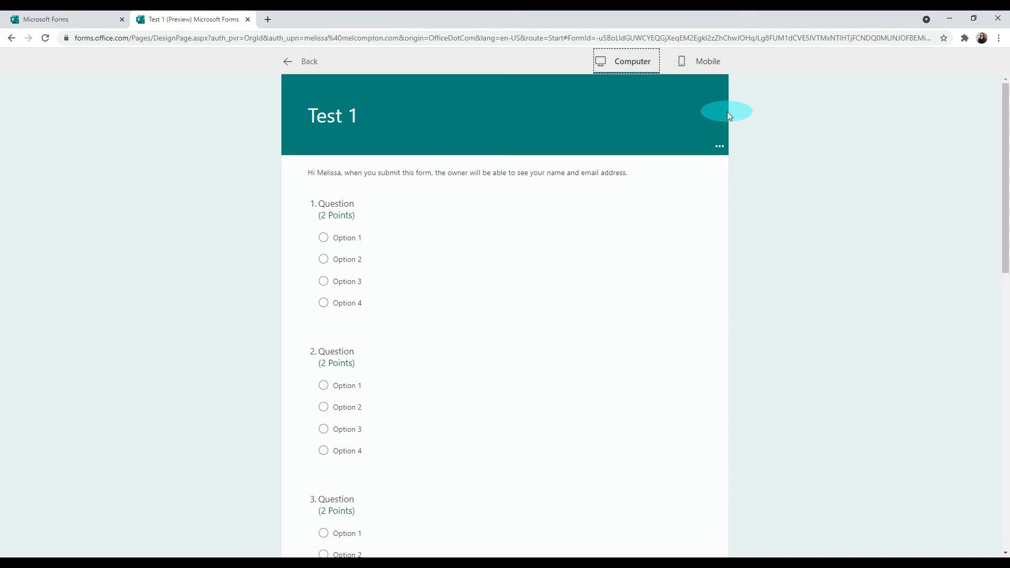
pyautogui.click(298, 61)
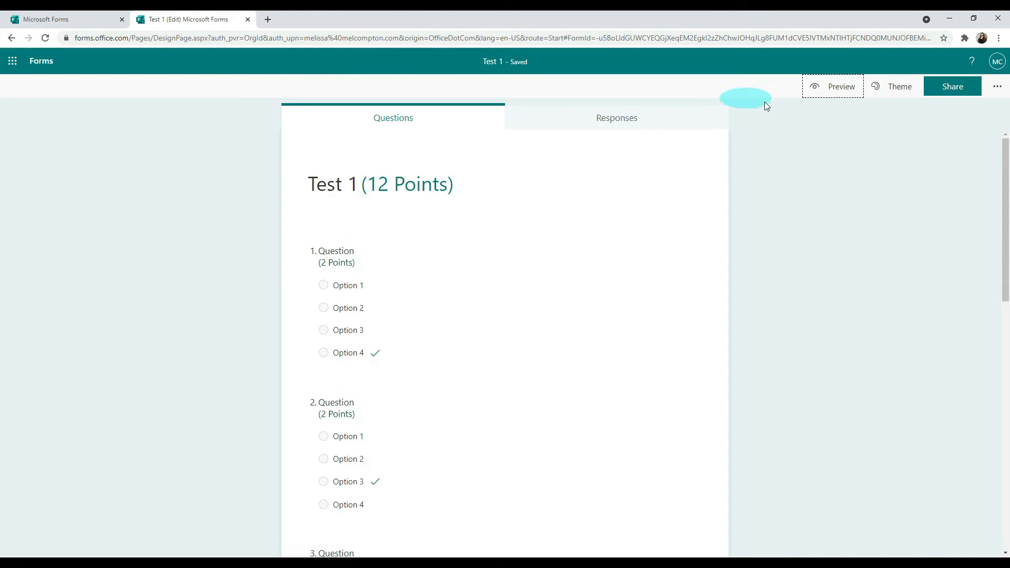
# - Restrict the quiz's sharing to "Specific people in my organization can respond" and add a person to the allowed respondents
pyautogui.click(949, 91)
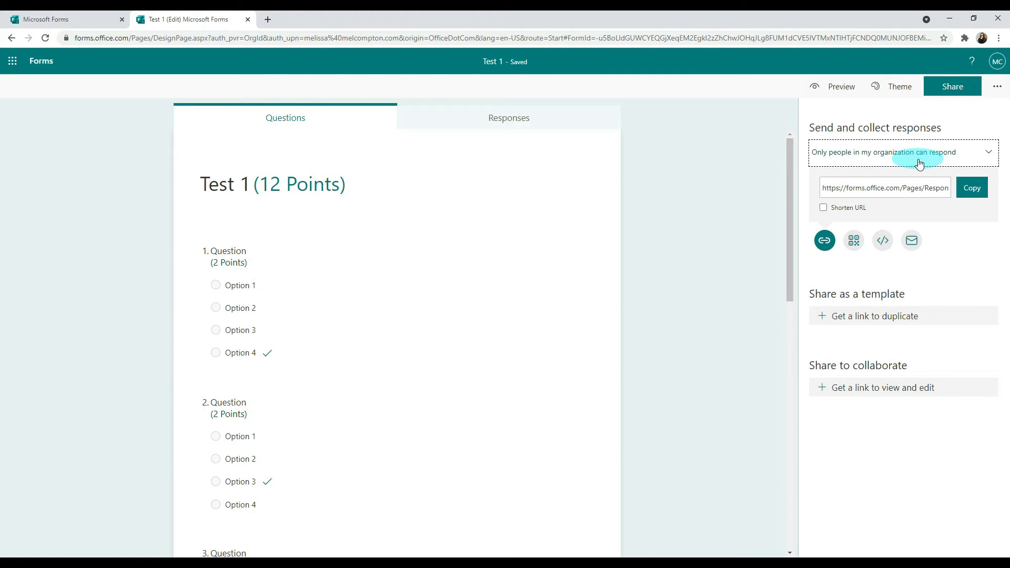
pyautogui.click(850, 166)
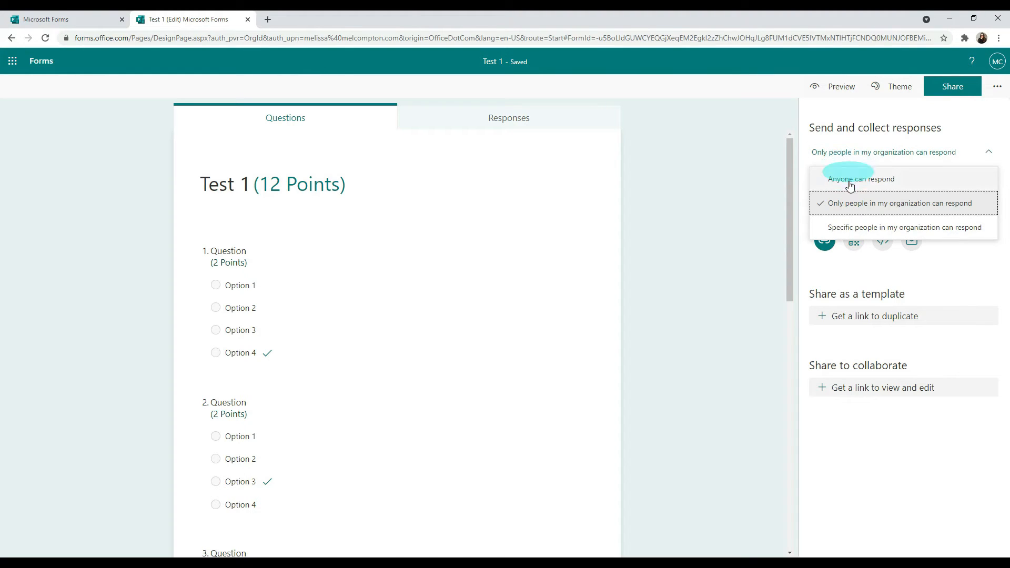
pyautogui.click(851, 231)
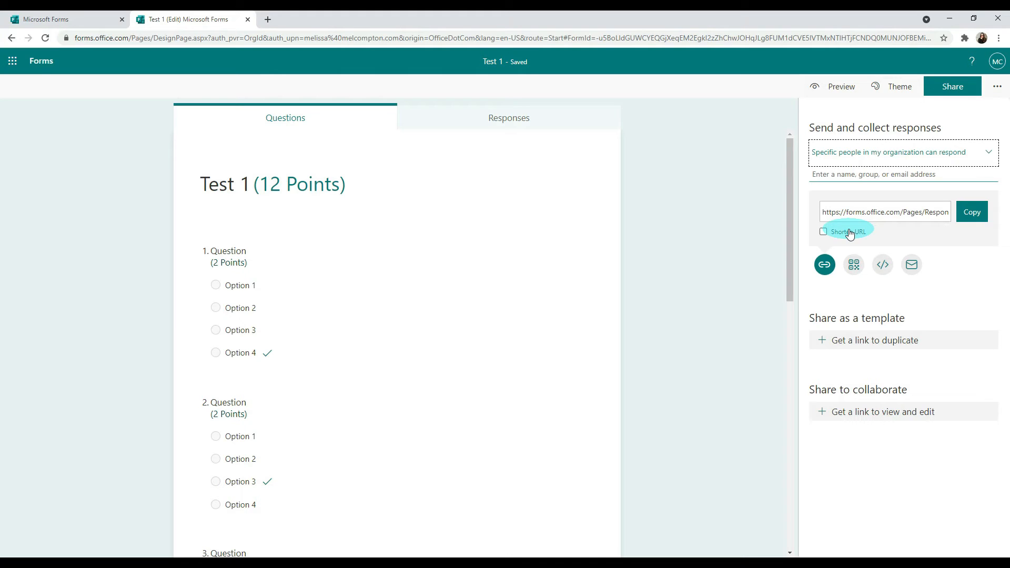
pyautogui.click(842, 175)
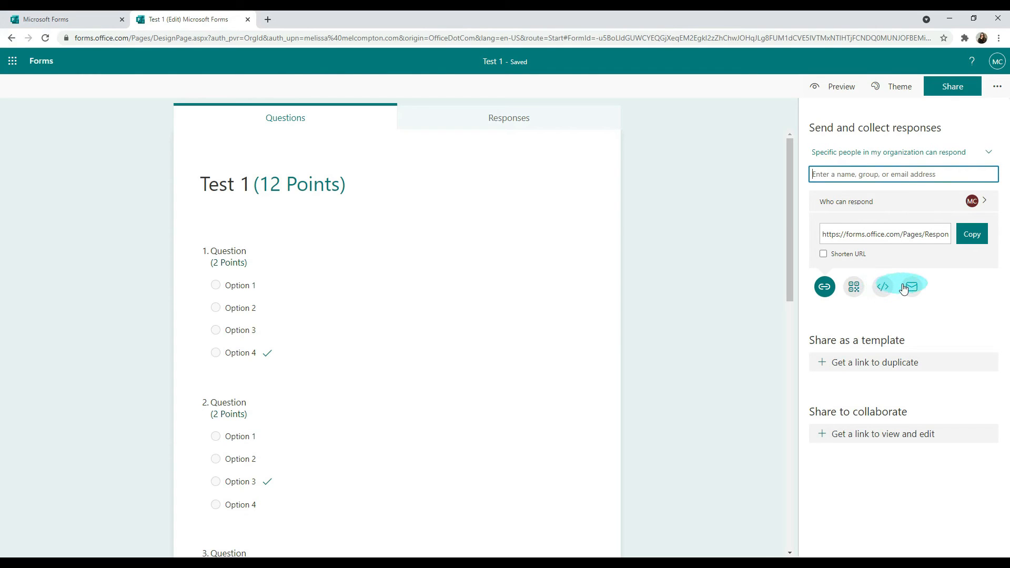
# - Copy the quiz's response link with its URL shortened and open it in the first browser tab
pyautogui.click(840, 260)
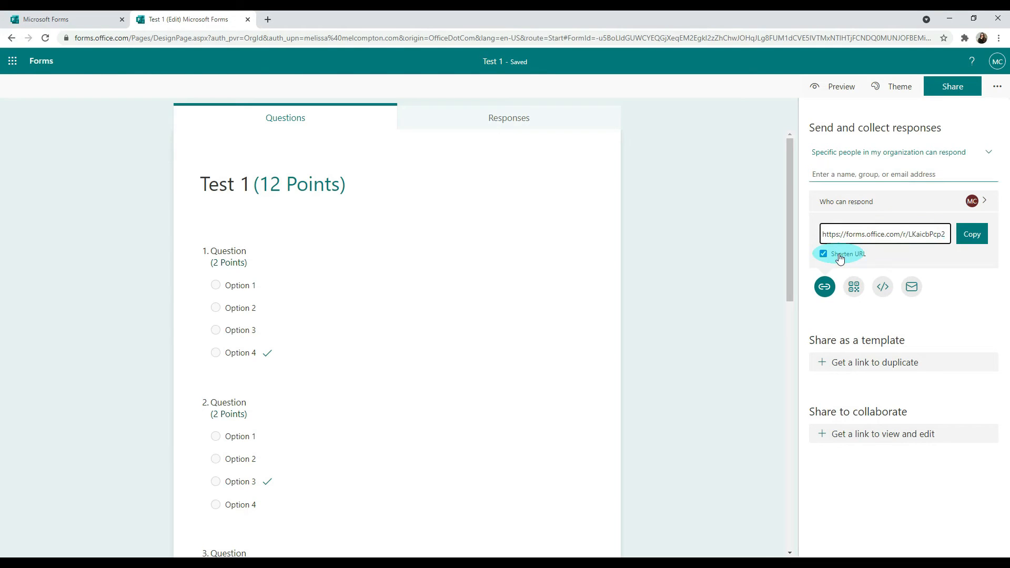
pyautogui.click(971, 241)
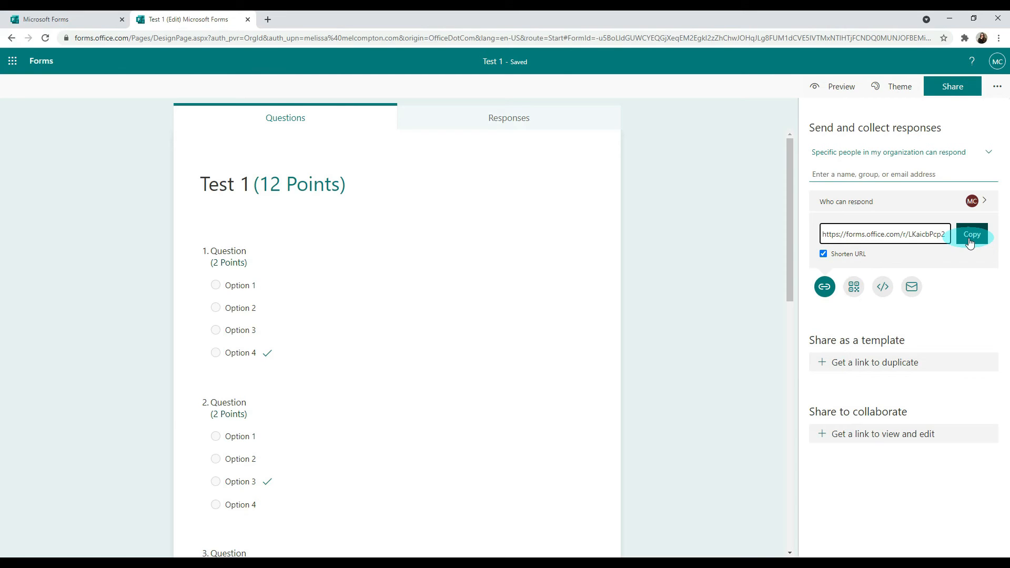
pyautogui.click(31, 20)
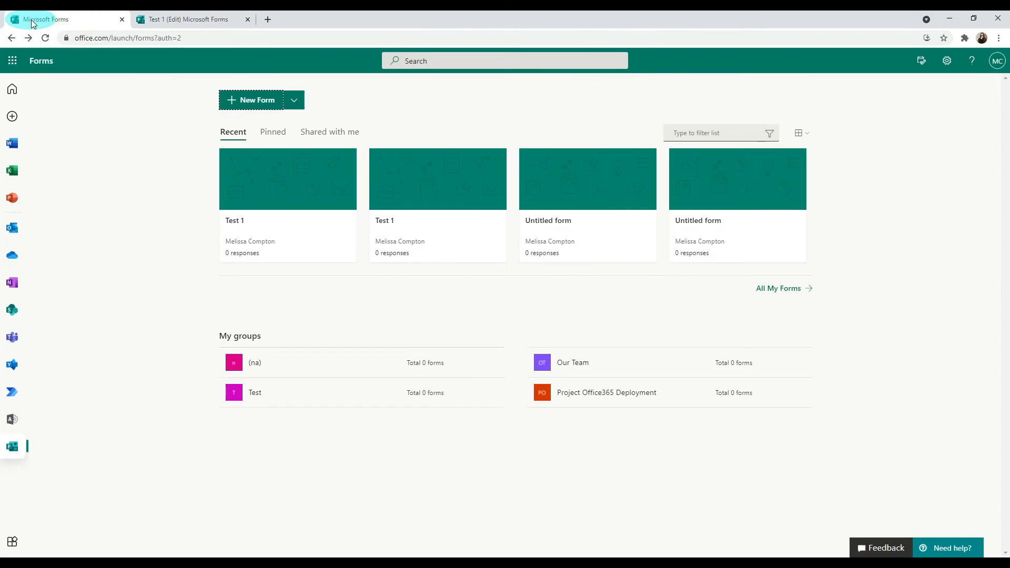
pyautogui.click(202, 39)
pyautogui.hotkey('ctrl', 'v')
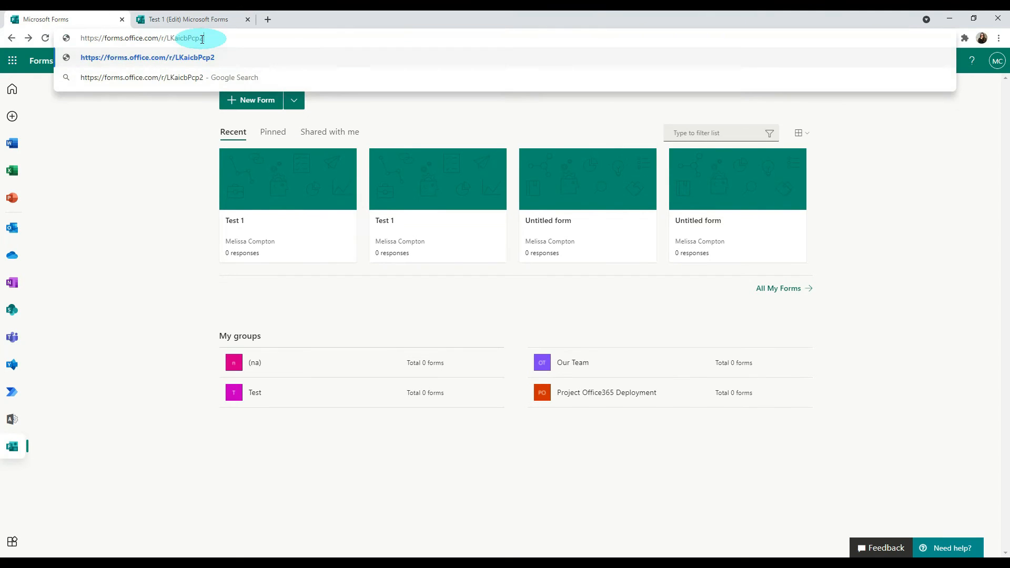
pyautogui.press('Return')
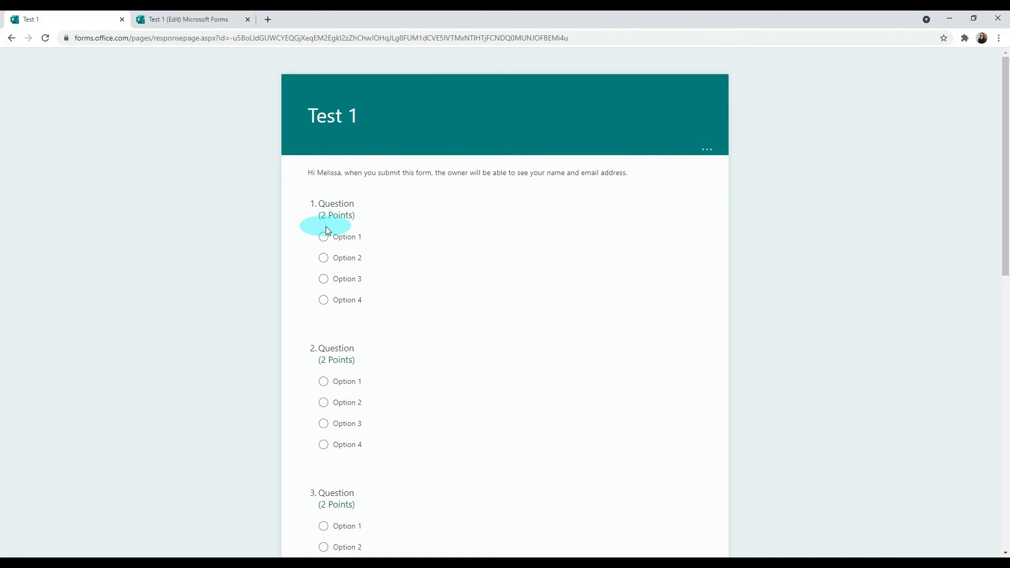
# - Answer quiz questions 1 to 5 with Option 2, Option 4, Option 2, Option 2 and Option 1, respectively
pyautogui.click(324, 259)
pyautogui.scroll(-4, 326, 284)
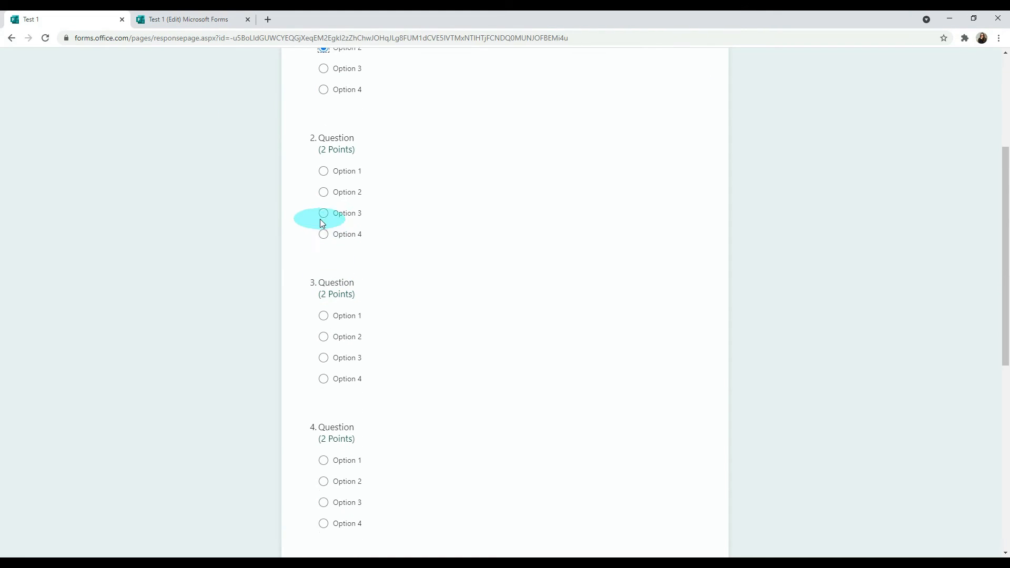
pyautogui.click(324, 235)
pyautogui.click(324, 337)
pyautogui.scroll(-3, 326, 332)
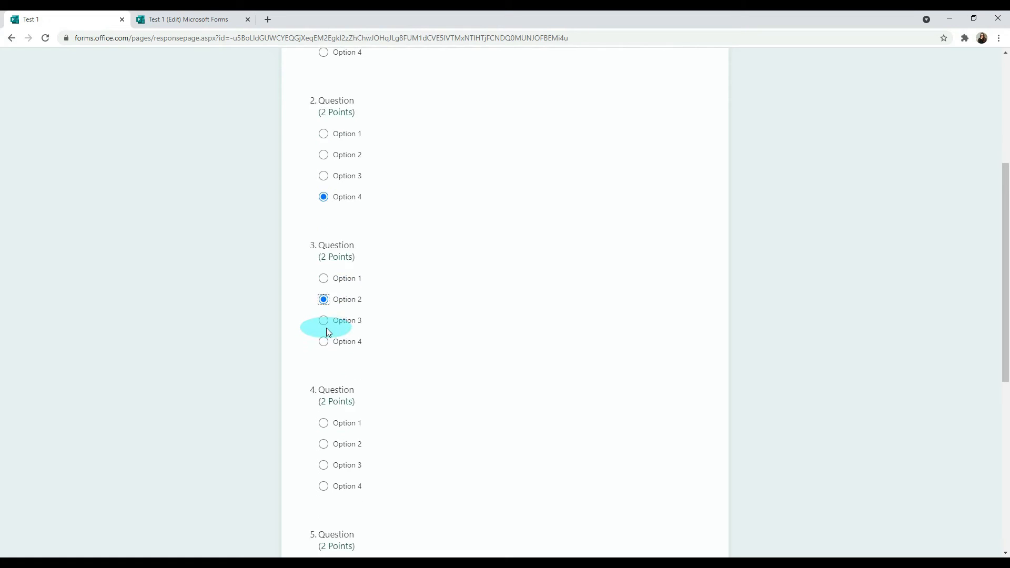
pyautogui.click(324, 323)
pyautogui.click(324, 447)
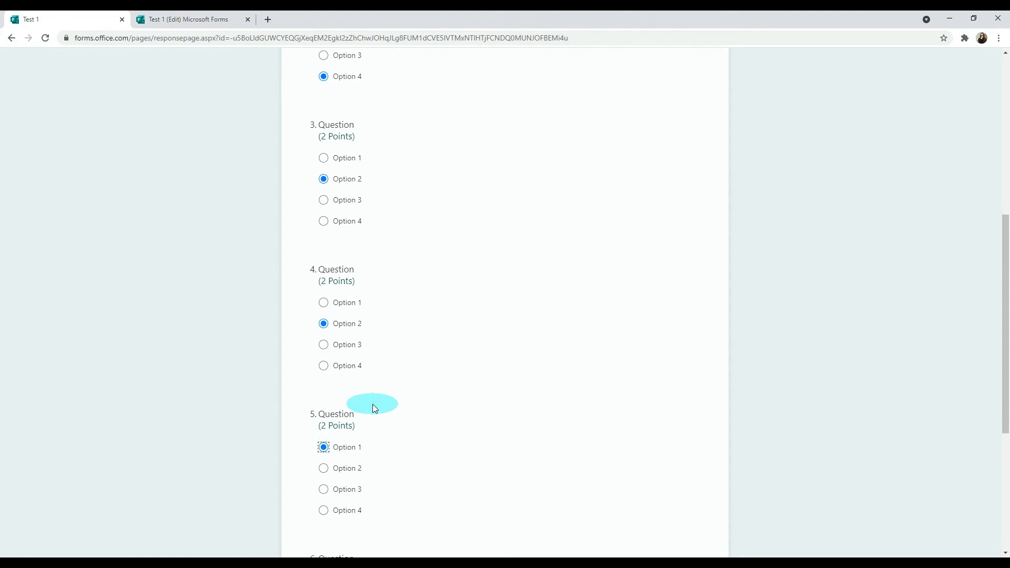
# - Answer question 6 (2 × 2) with 4 and submit the quiz
pyautogui.scroll(-5, 368, 405)
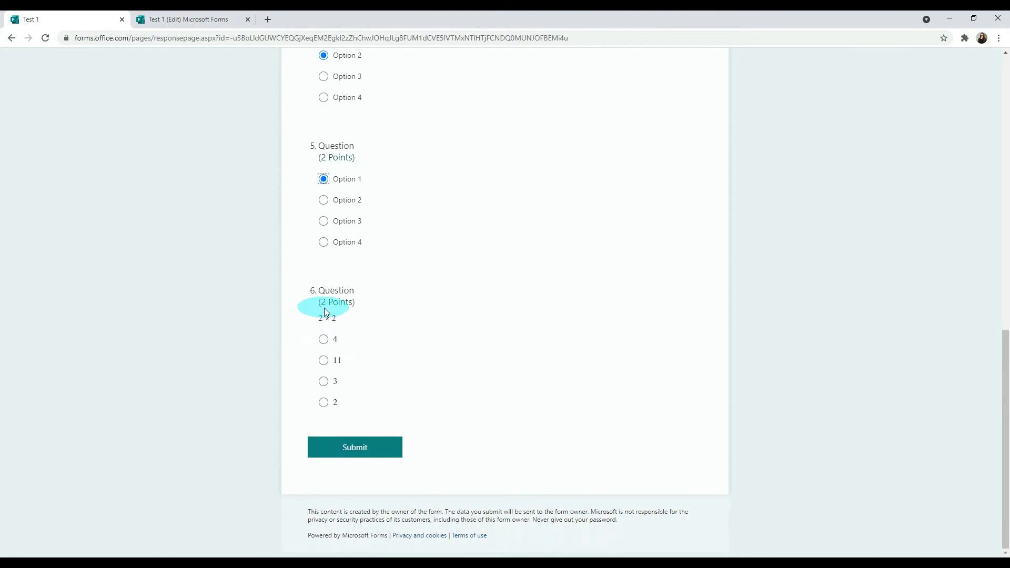
pyautogui.click(323, 340)
pyautogui.click(355, 452)
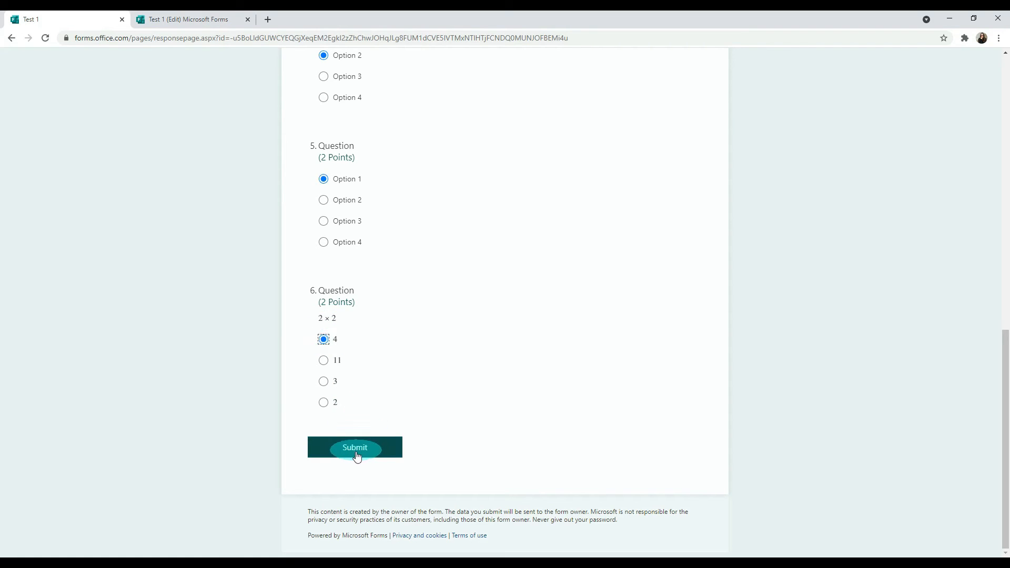
pyautogui.click(351, 448)
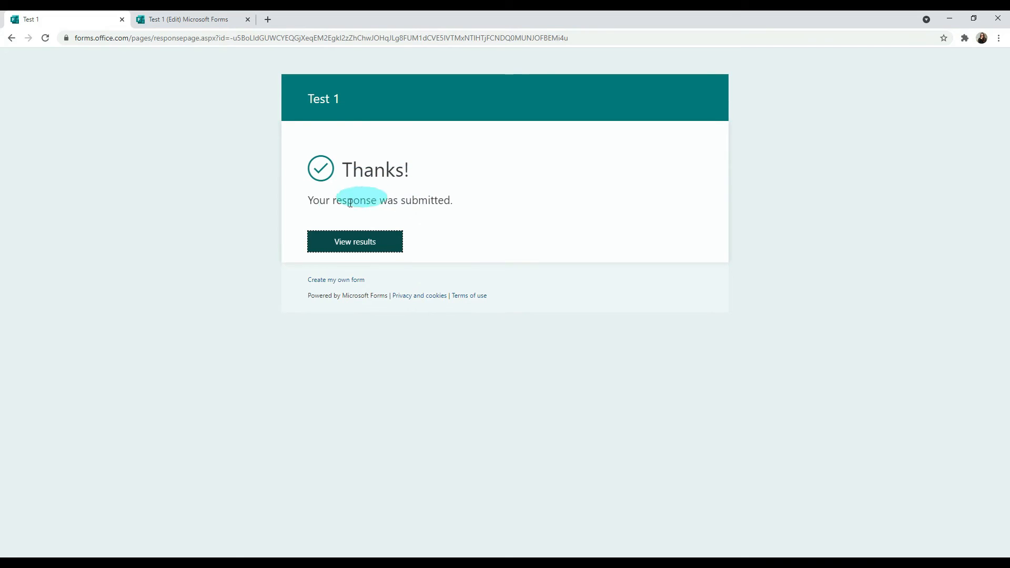
# - Open the results of the submitted quiz and look through the total points and the marking of all six questions
pyautogui.click(367, 247)
pyautogui.scroll(-3, 244, 255)
pyautogui.scroll(3, 560, 145)
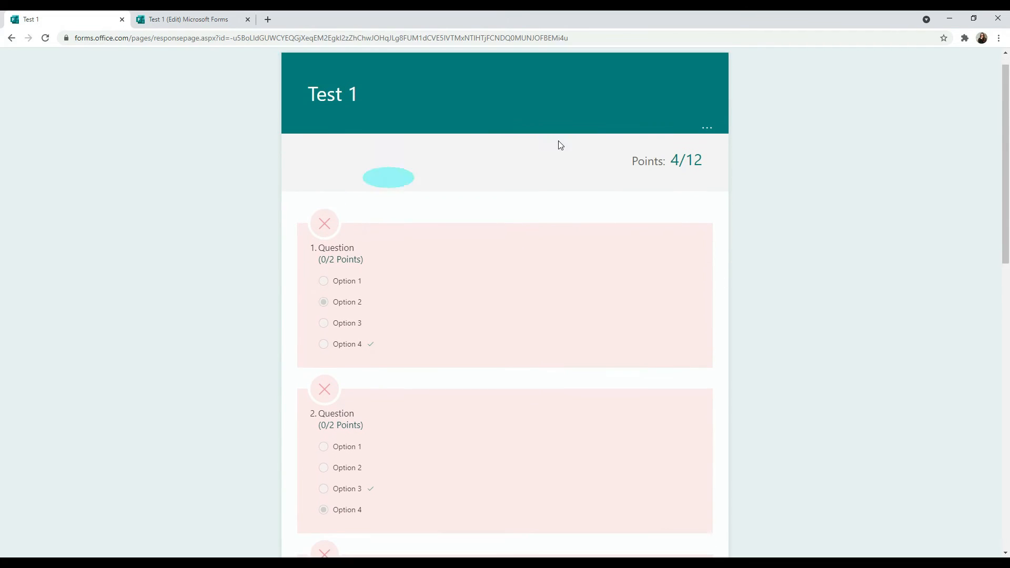
pyautogui.scroll(-2, 675, 116)
pyautogui.scroll(3, 668, 158)
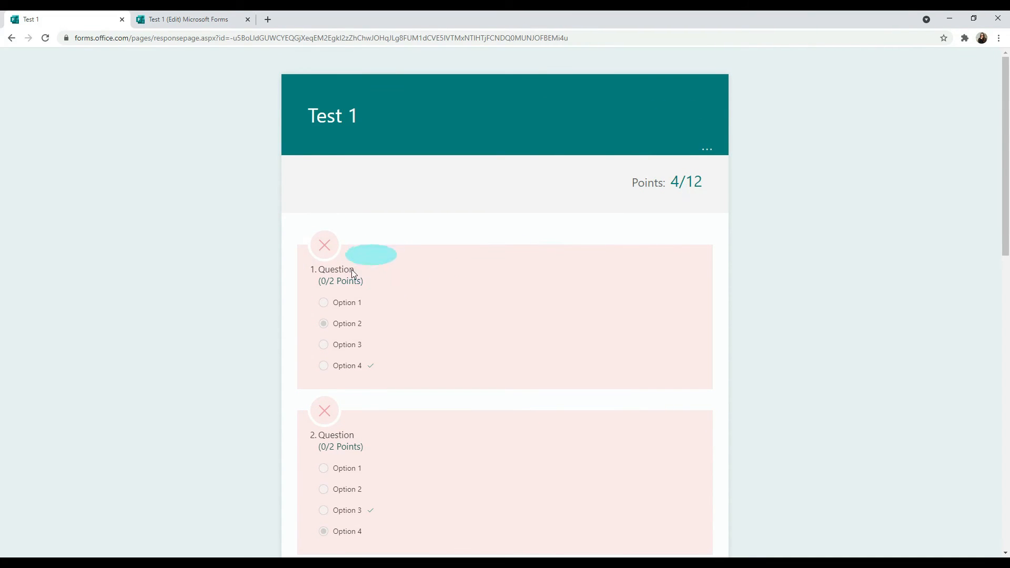
pyautogui.scroll(-8, 383, 340)
pyautogui.scroll(-1, 381, 336)
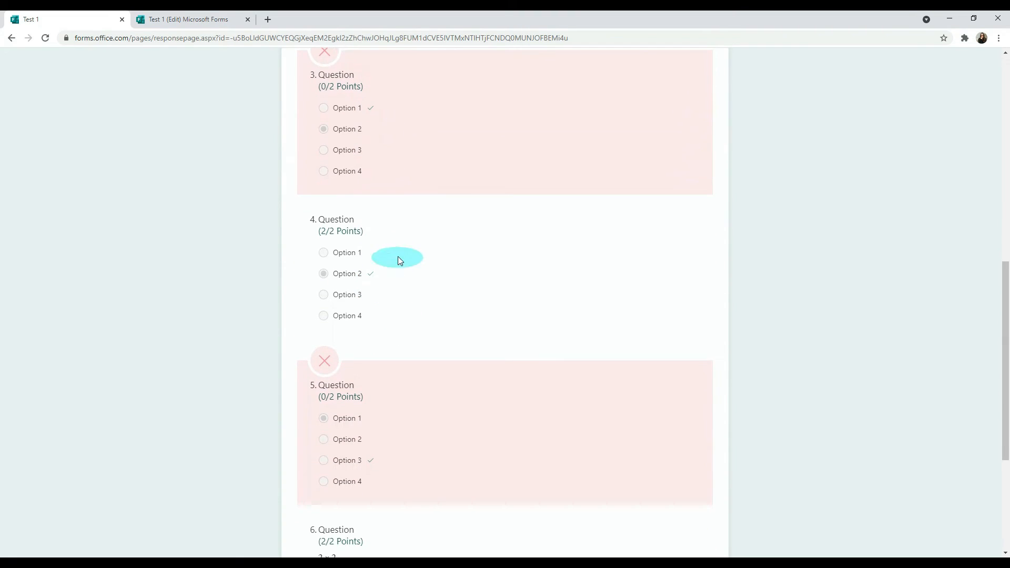
pyautogui.scroll(-3, 394, 274)
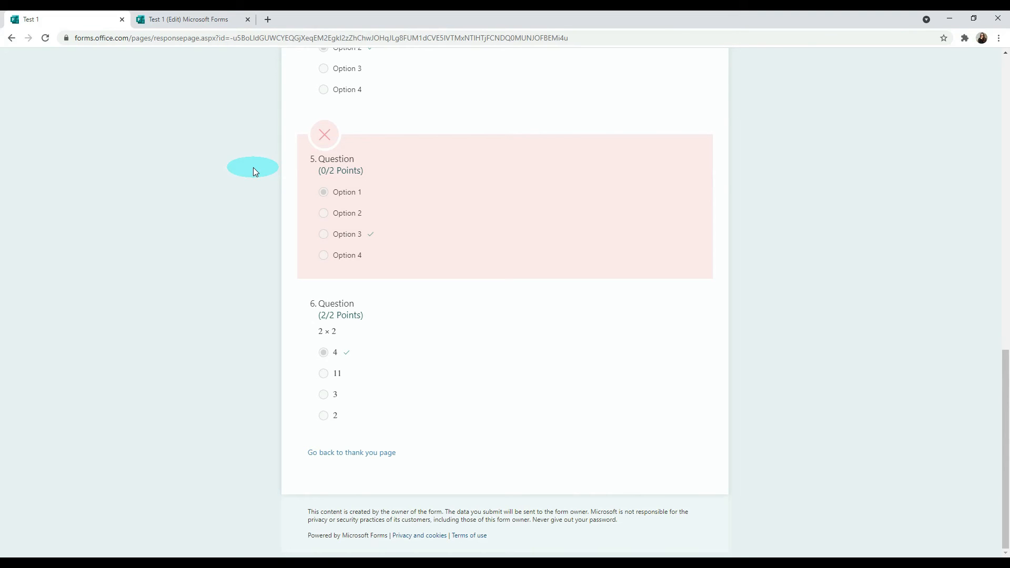
# - Return to the quiz's editing tab, open its collected responses and view the additional options for the response summary
pyautogui.click(176, 22)
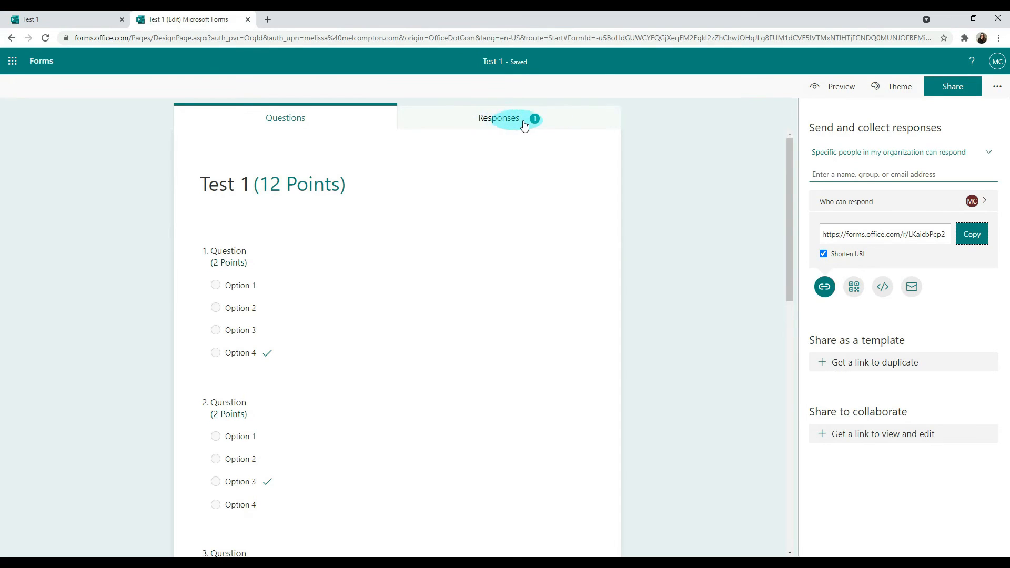
pyautogui.click(489, 122)
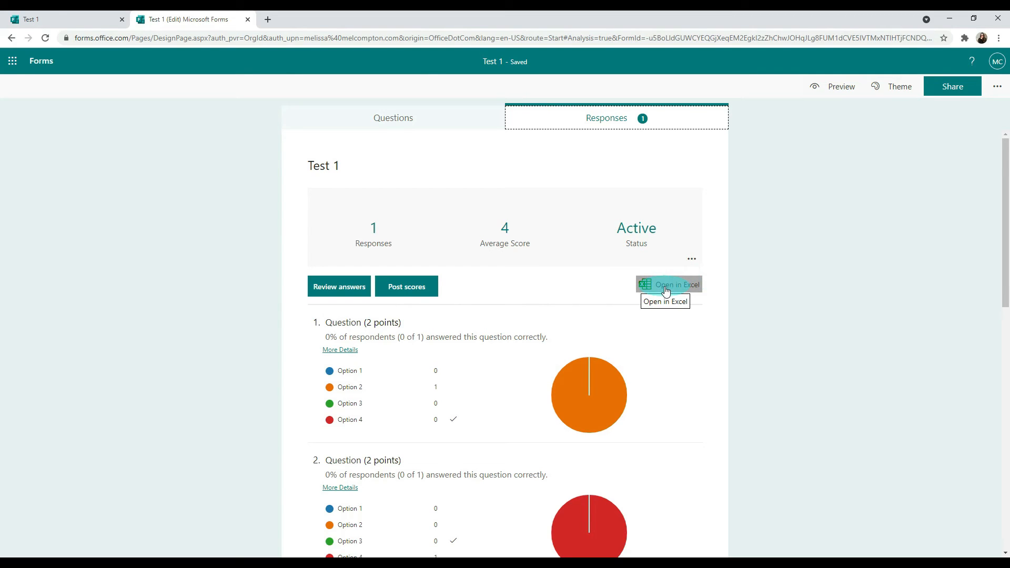
pyautogui.click(692, 260)
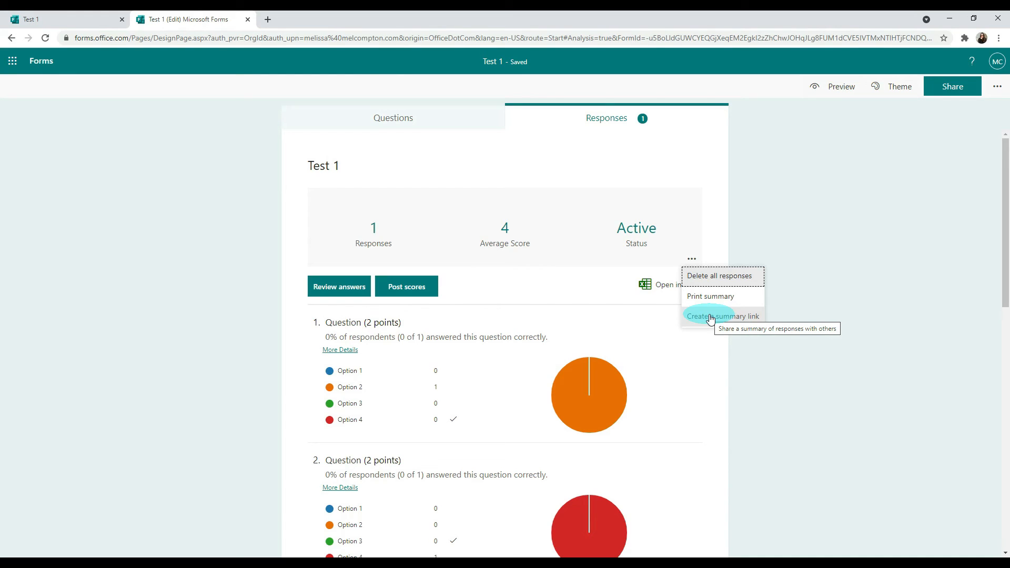
pyautogui.click(295, 314)
# - Examine the answer statistics and charts of all six questions in the response summary
pyautogui.scroll(-2, 296, 314)
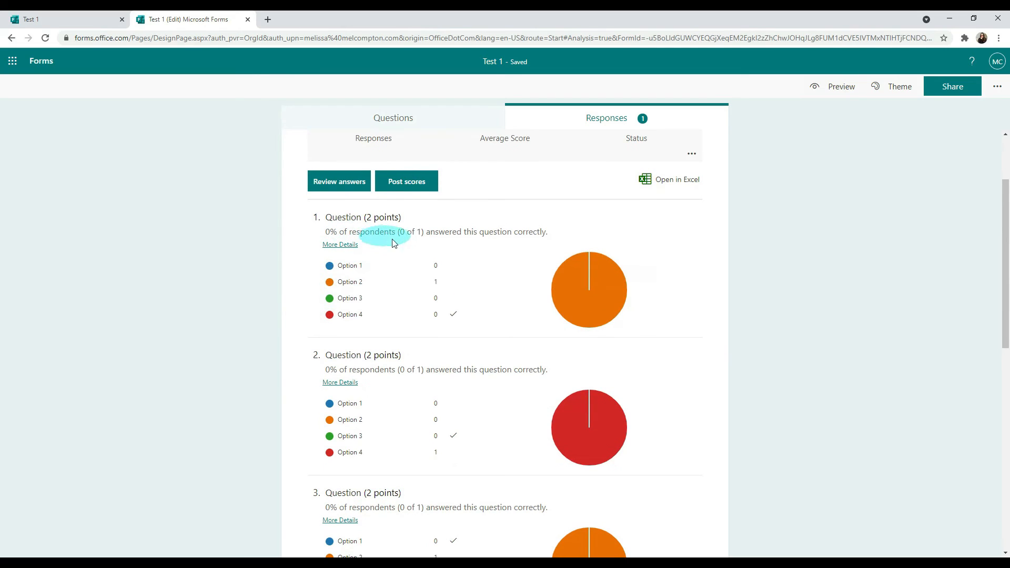
pyautogui.scroll(-5, 476, 288)
pyautogui.scroll(-4, 479, 289)
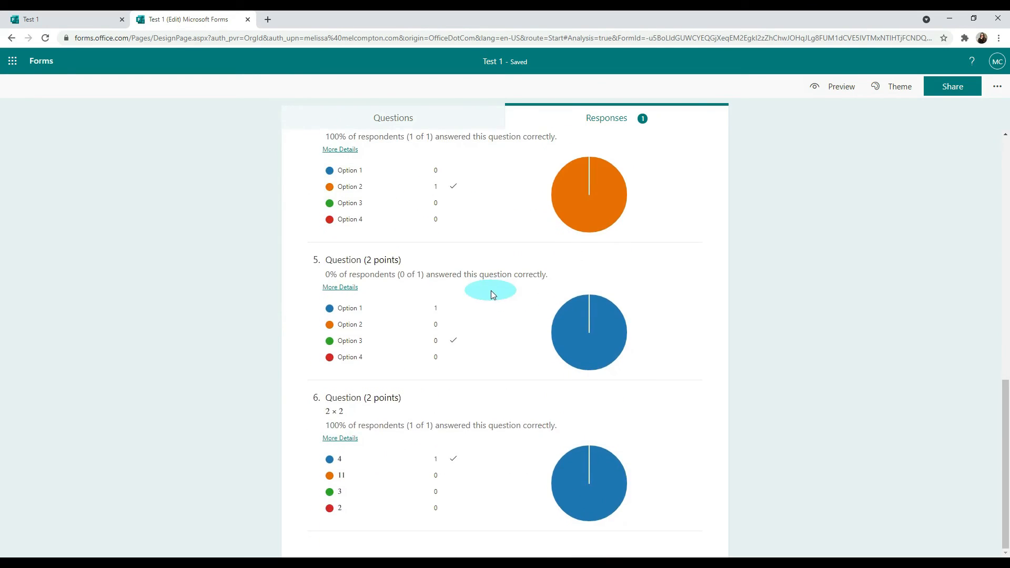
pyautogui.scroll(5, 492, 294)
pyautogui.scroll(2, 491, 294)
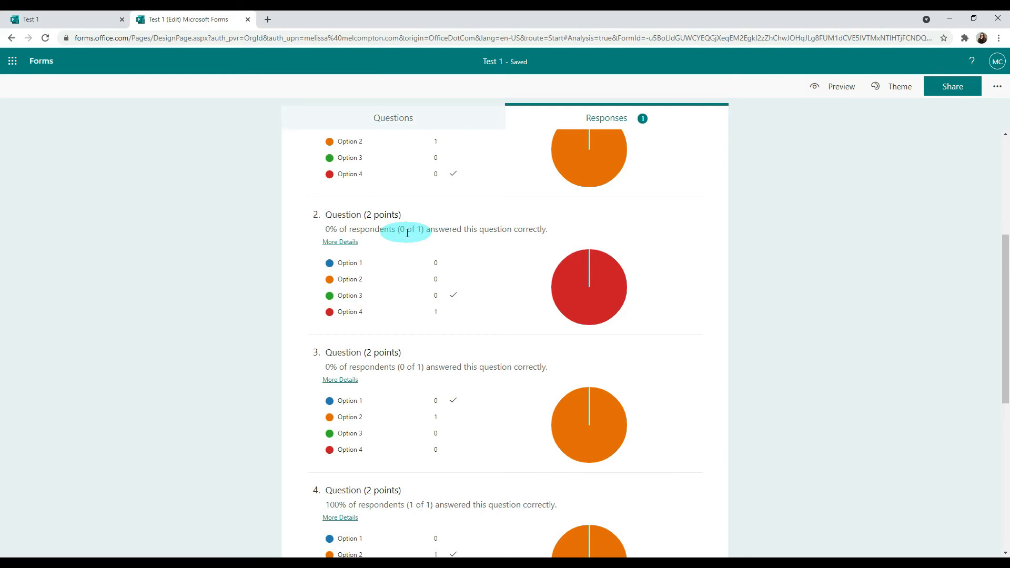
pyautogui.scroll(5, 407, 232)
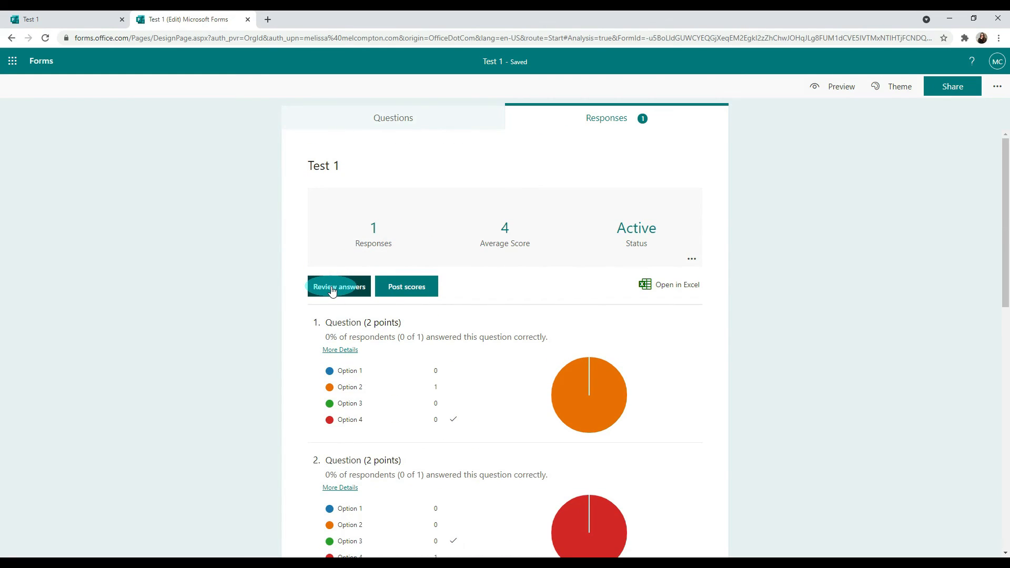
# - Open the answer review by person, check the list of respondents and look through the respondent's graded answers
pyautogui.click(333, 290)
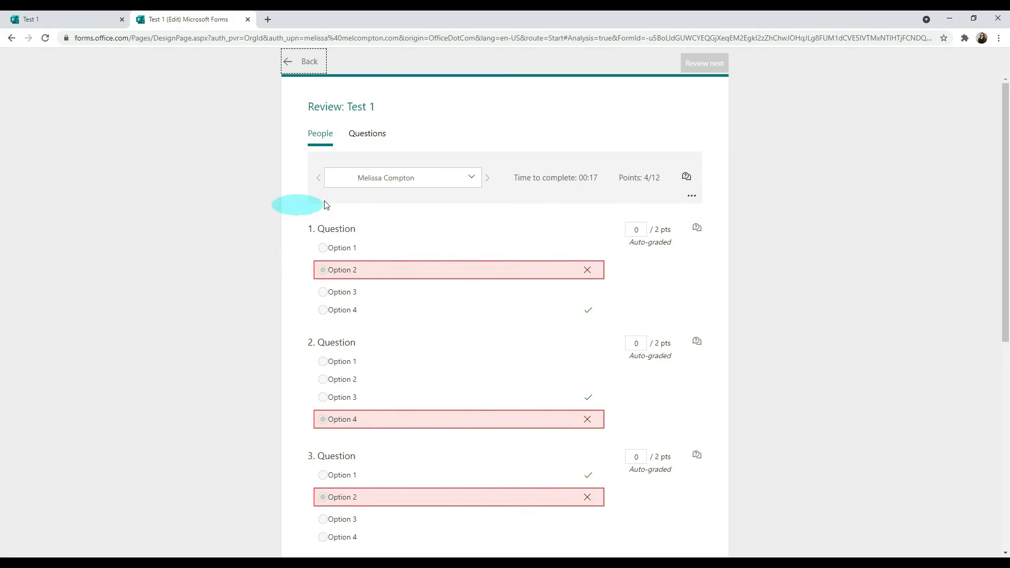
pyautogui.click(472, 179)
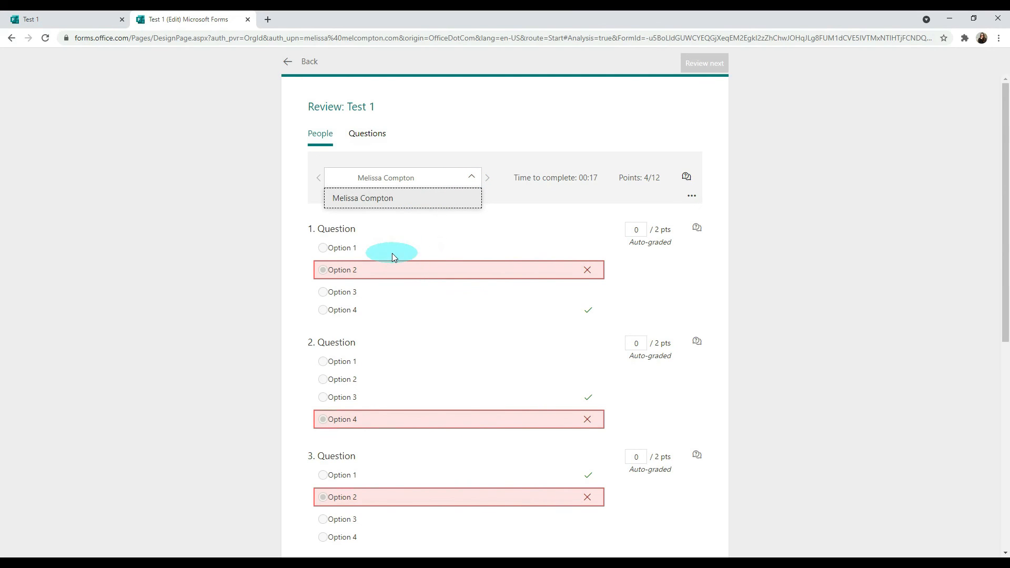
pyautogui.click(257, 250)
pyautogui.scroll(-1, 257, 250)
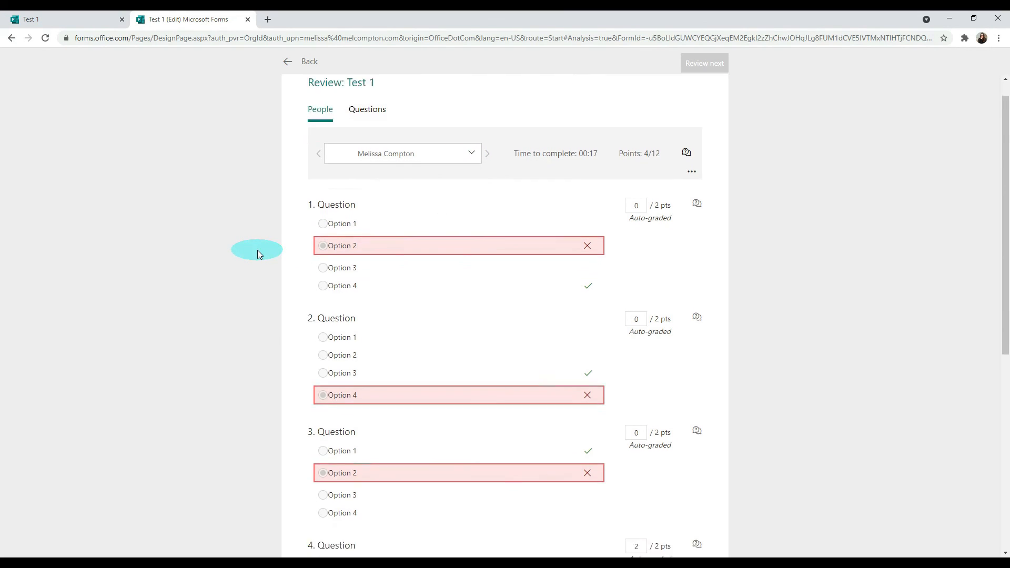
pyautogui.scroll(-7, 257, 251)
pyautogui.scroll(5, 258, 251)
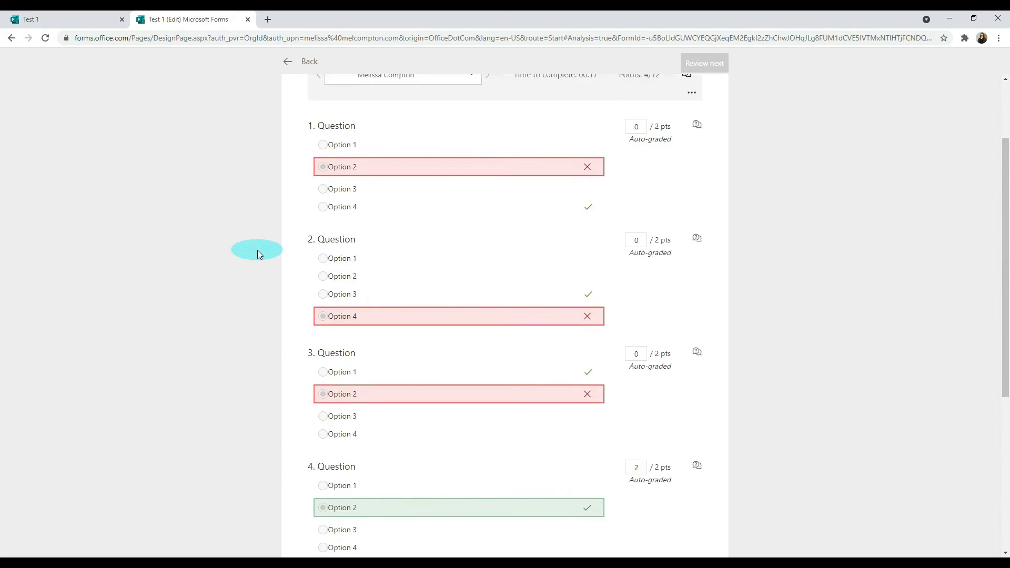
pyautogui.scroll(3, 258, 250)
# - View the answer review by question, switch back to the review by person and return to the response summary
pyautogui.click(368, 135)
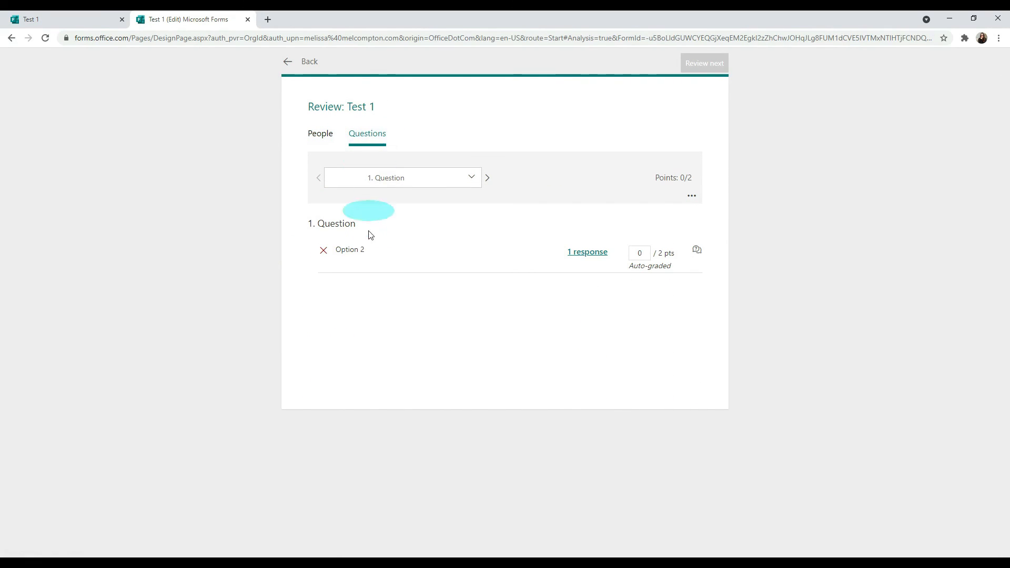
pyautogui.click(325, 138)
pyautogui.click(303, 64)
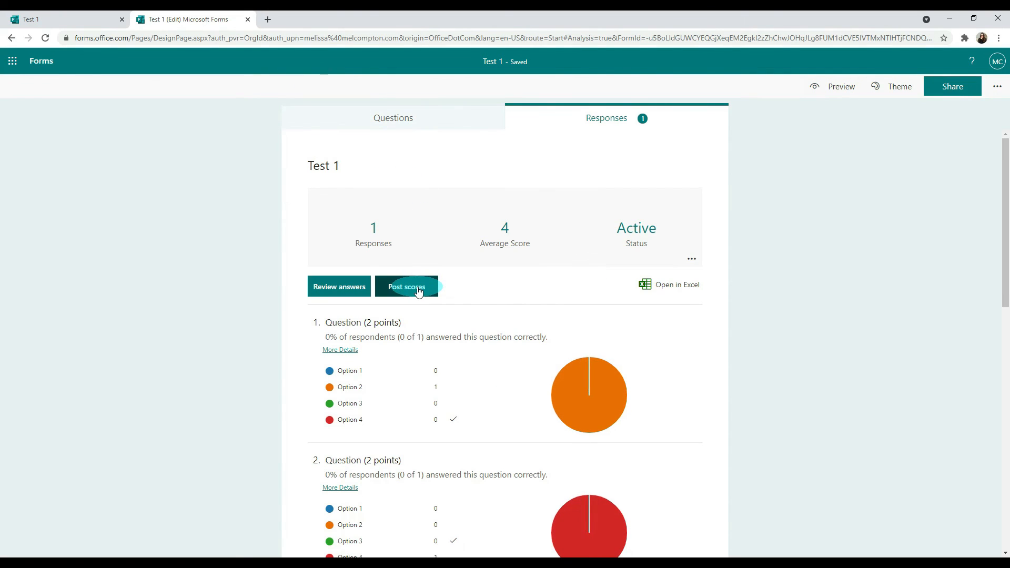
# - Post the scores of all respondents and preview the posted result as the respondent sees it, returning to the grades list
pyautogui.click(419, 290)
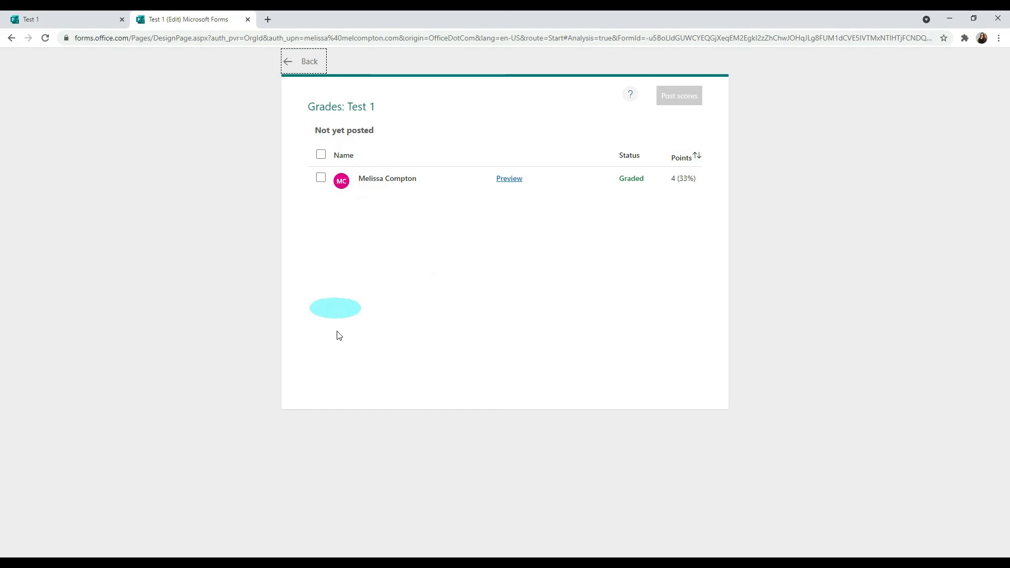
pyautogui.click(320, 155)
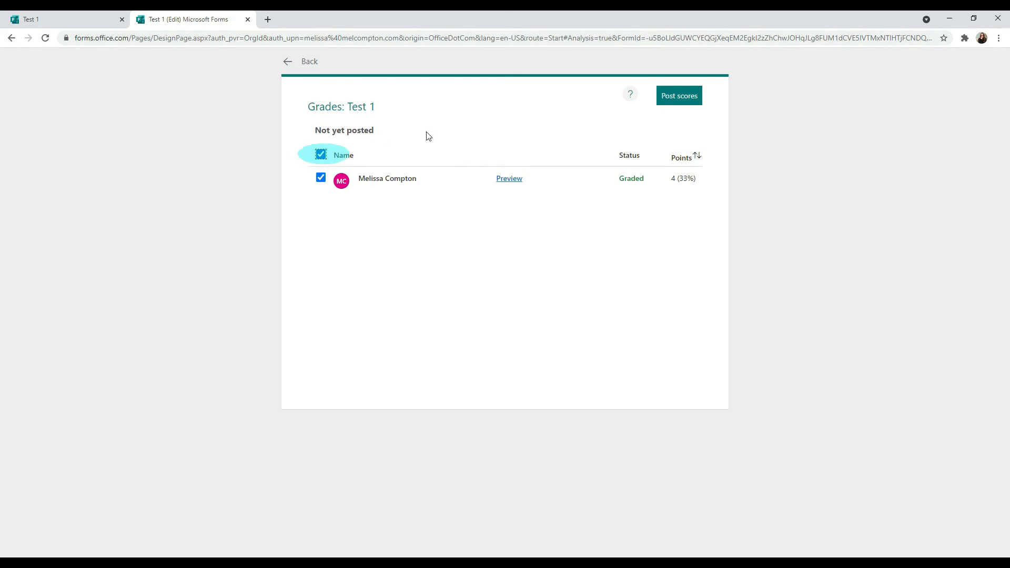
pyautogui.click(681, 100)
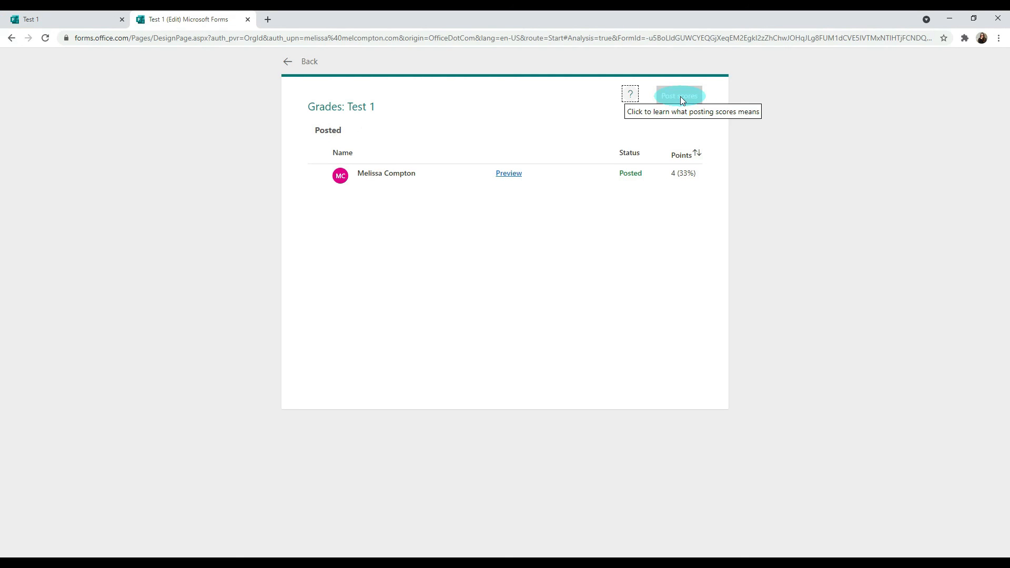
pyautogui.click(509, 174)
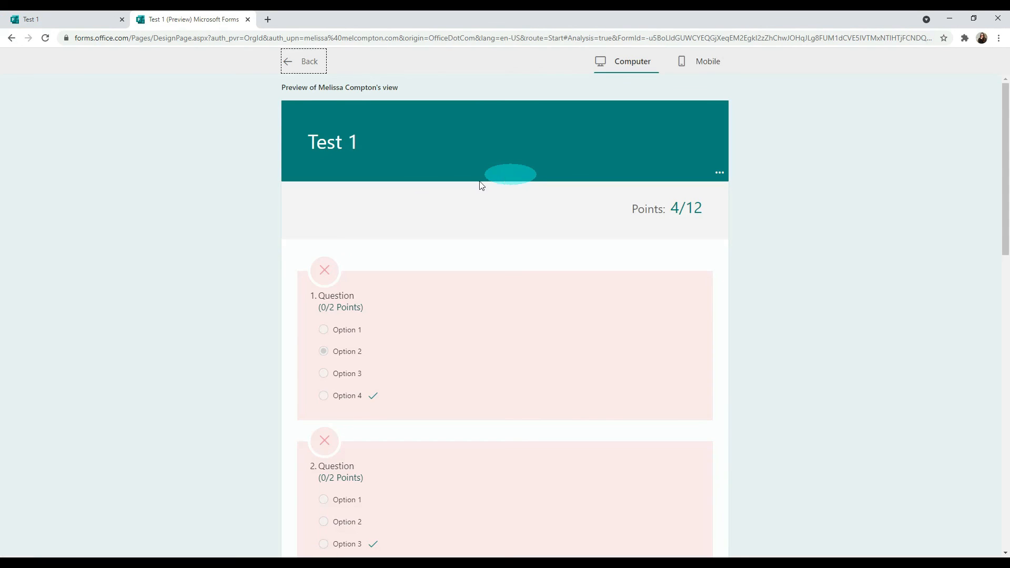
pyautogui.click(294, 63)
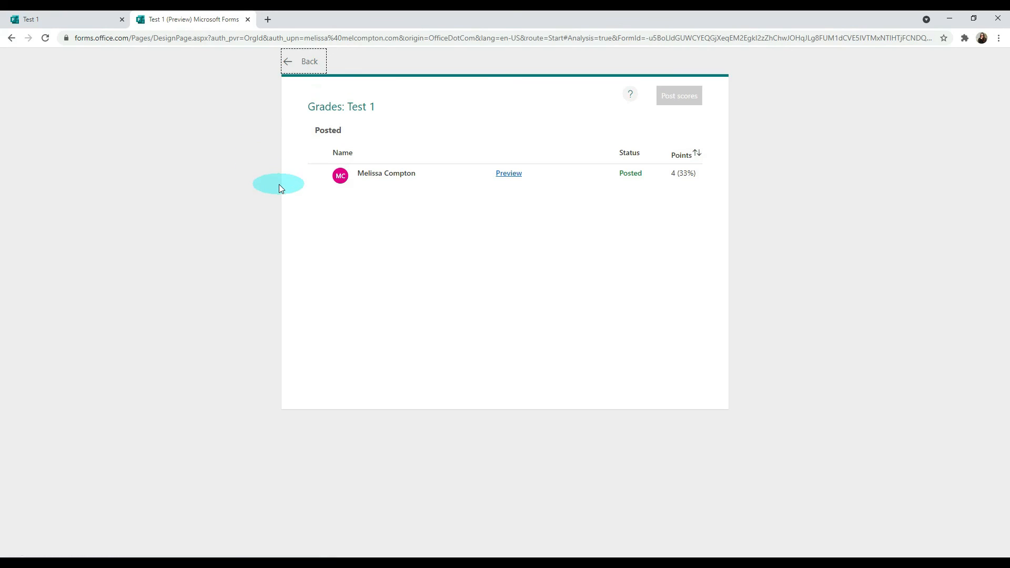